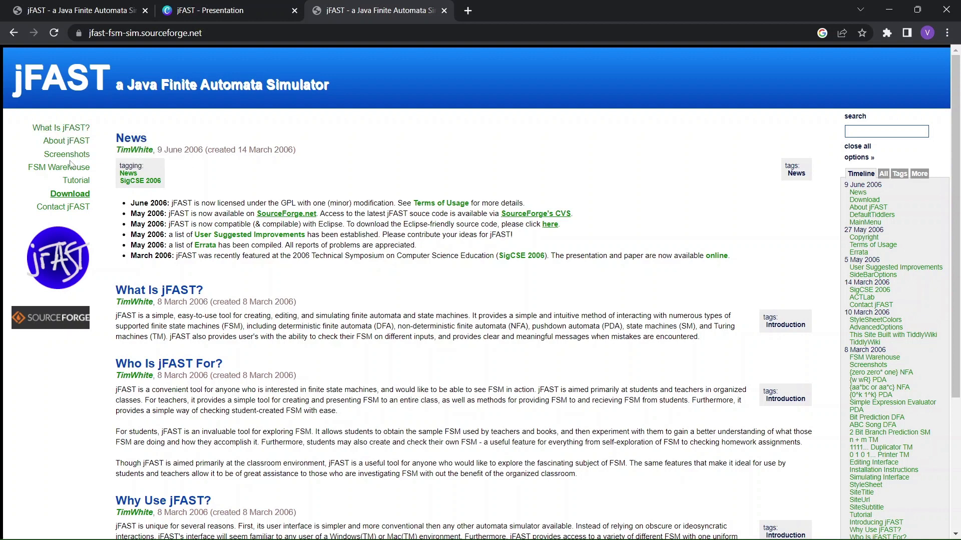
# Download the latest jFAST version, jFAST_1.2.msi, from the project's SourceForge files page.
pyautogui.click(80, 193)
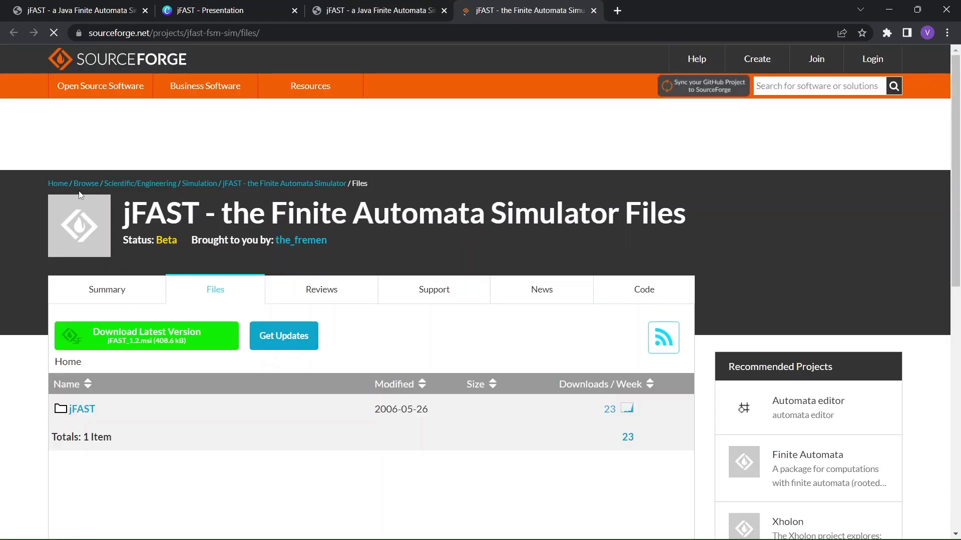
pyautogui.scroll(-2, 172, 307)
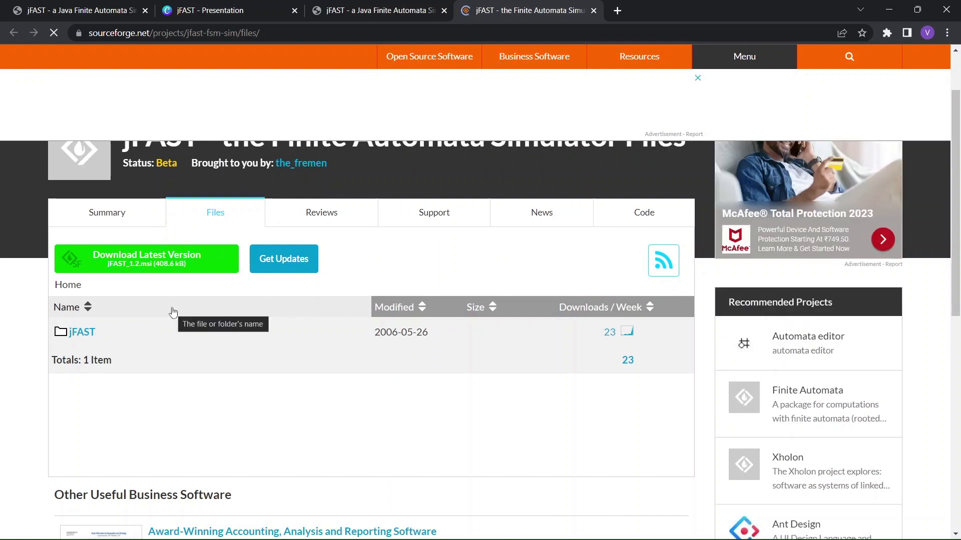
pyautogui.click(162, 258)
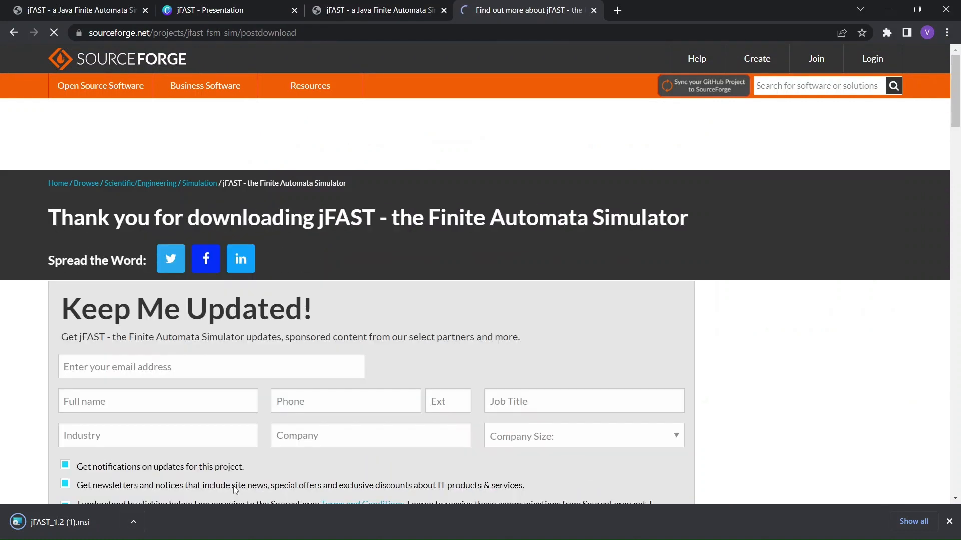
# Run the downloaded installer jFAST_1.2 (1).msi once the download is complete.
pyautogui.click(133, 523)
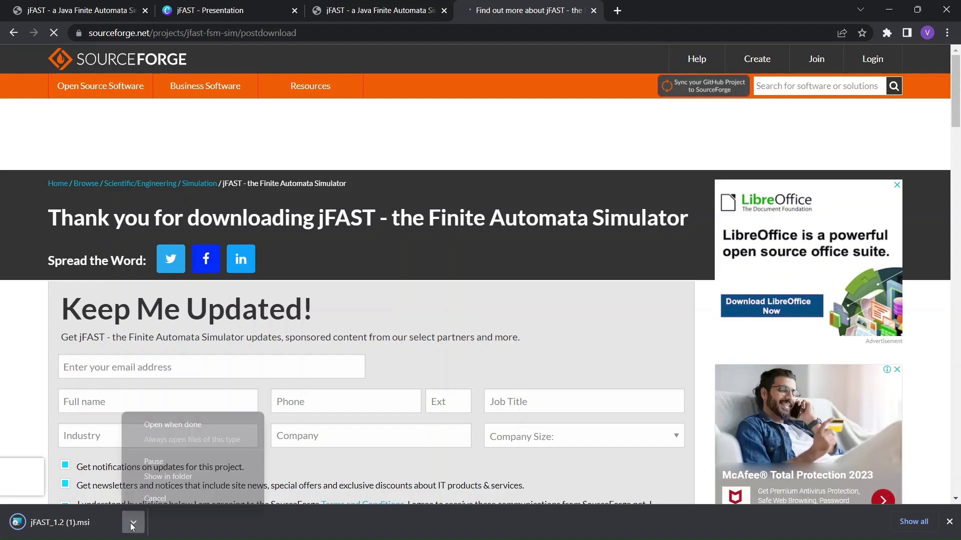
pyautogui.click(425, 317)
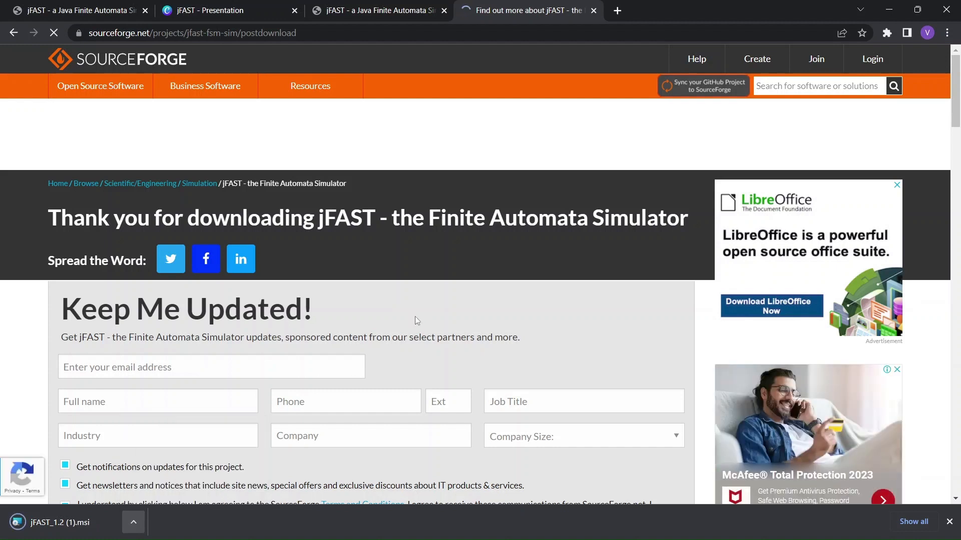
pyautogui.click(133, 523)
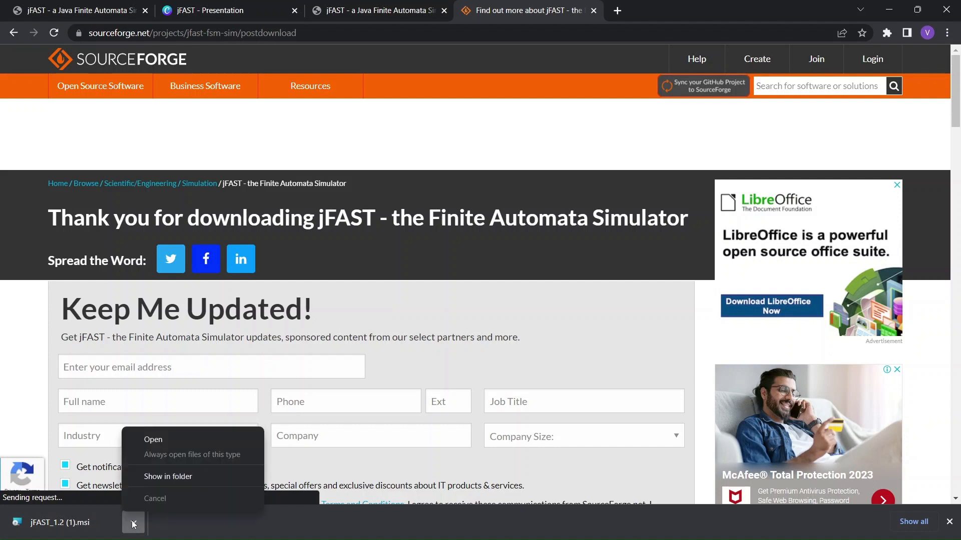
pyautogui.click(174, 436)
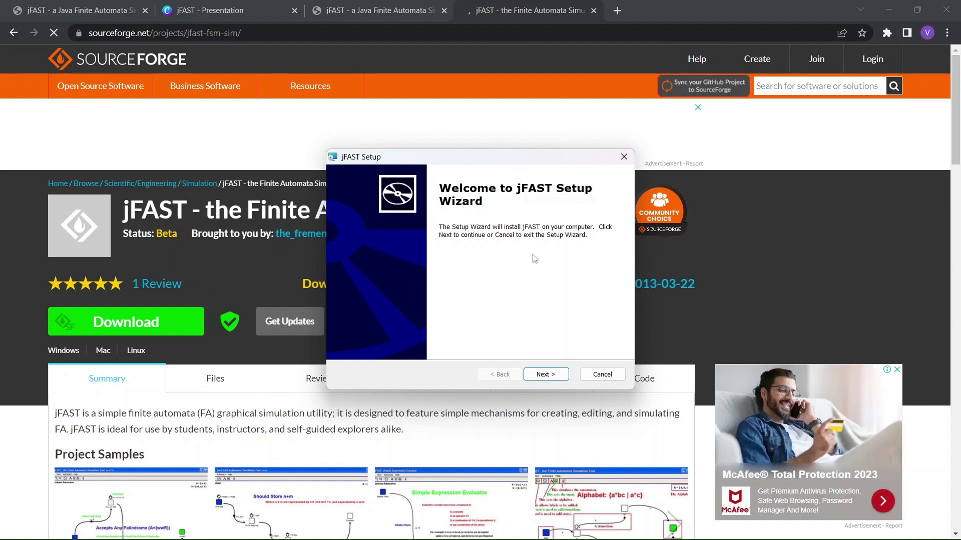
# Install jFAST into the default folder C:\Program Files (x86)\jFAST\ and finish the setup wizard.
pyautogui.click(546, 375)
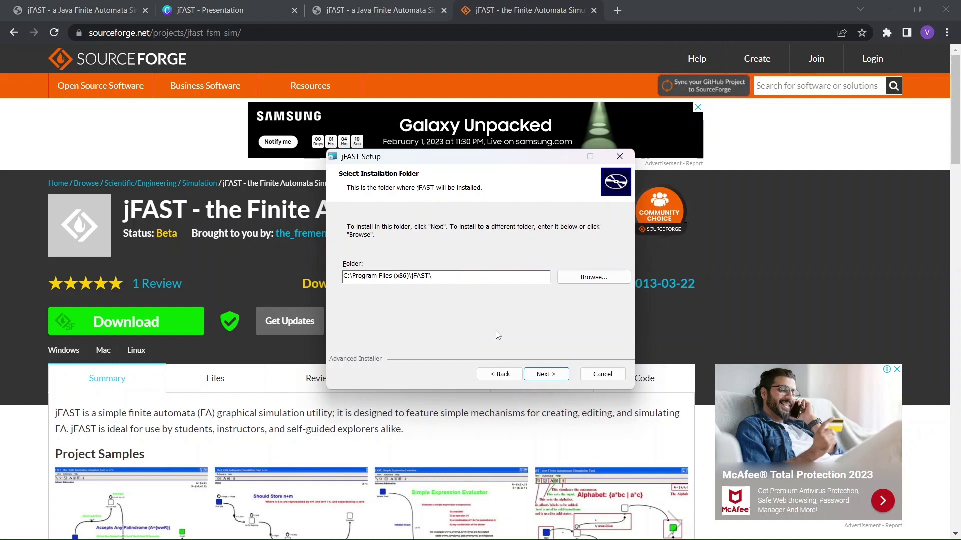
pyautogui.click(553, 375)
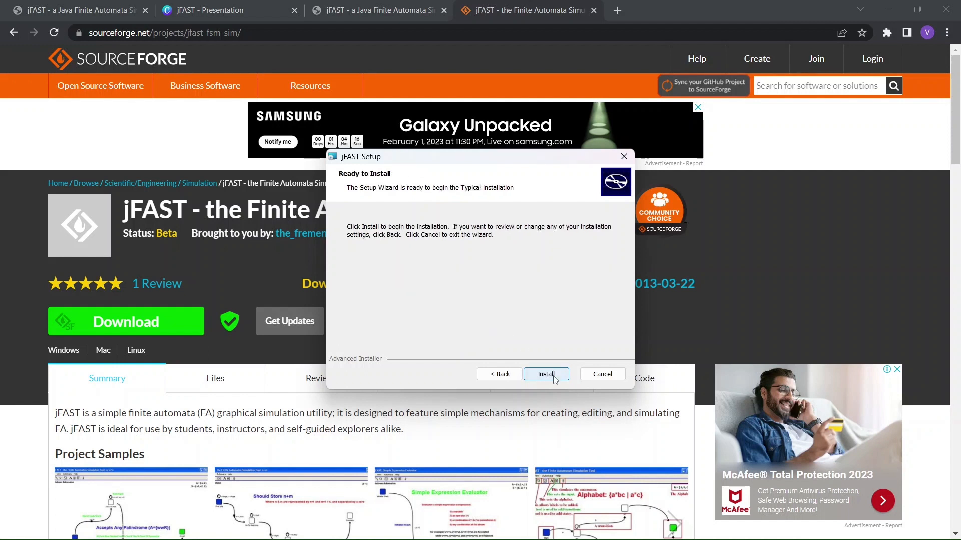
pyautogui.click(545, 374)
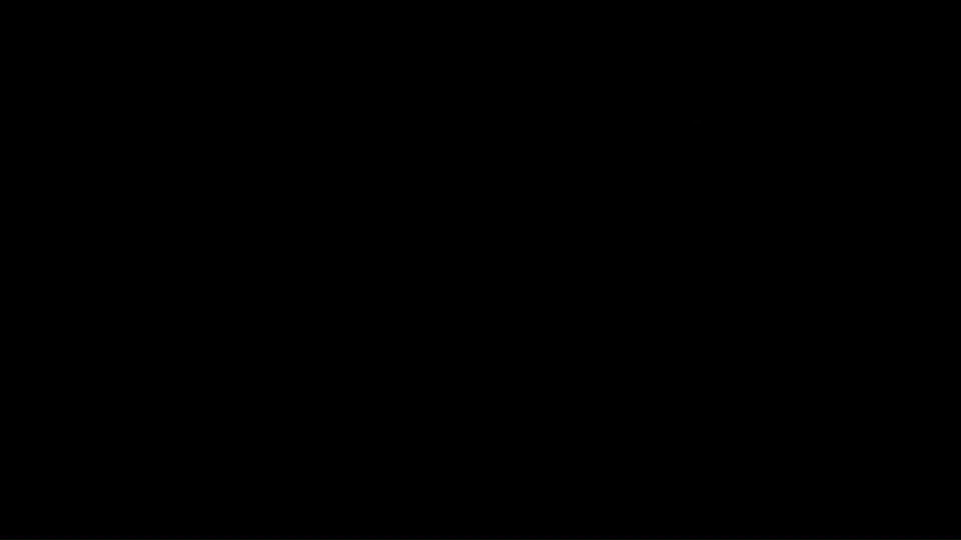
pyautogui.click(420, 381)
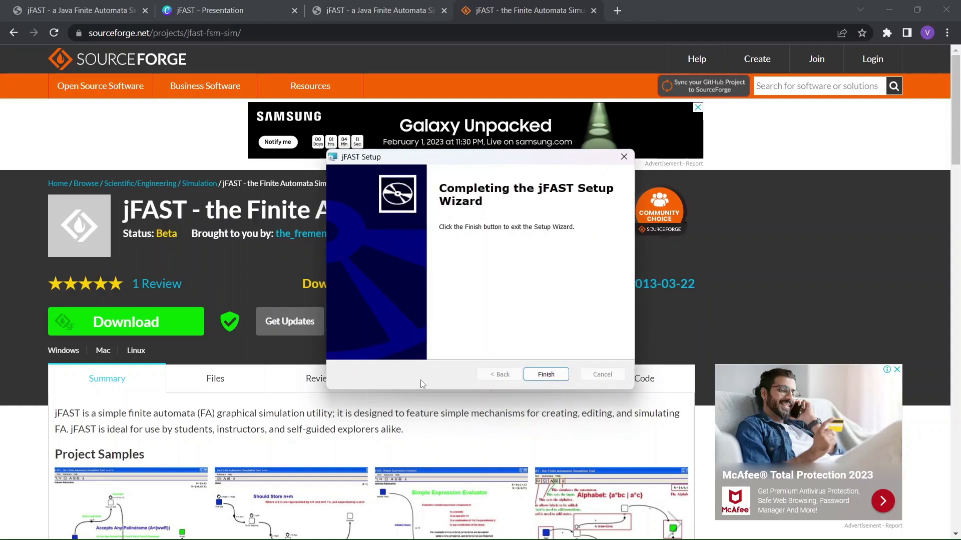
pyautogui.click(533, 376)
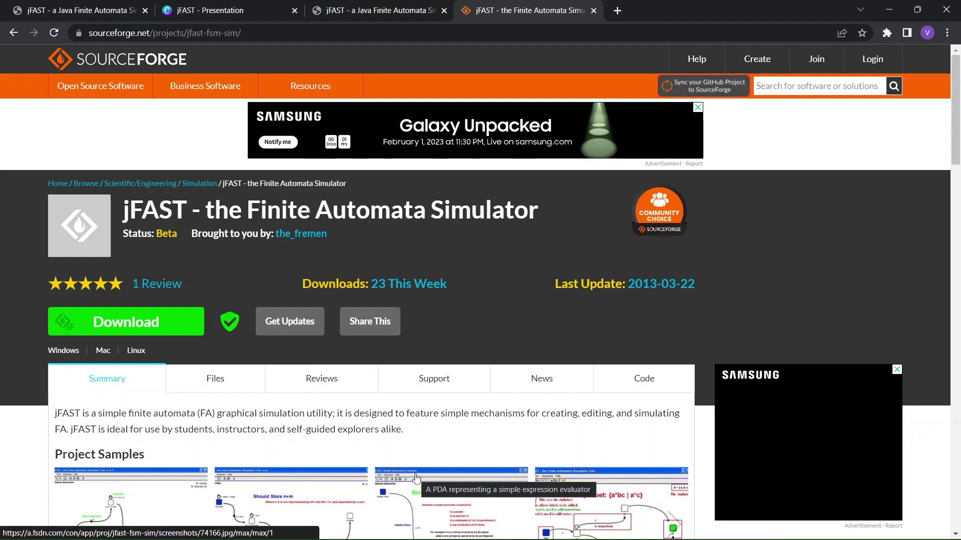
# Search Windows for "jfa" and launch the installed jFAST application.
pyautogui.moveTo(247, 534)
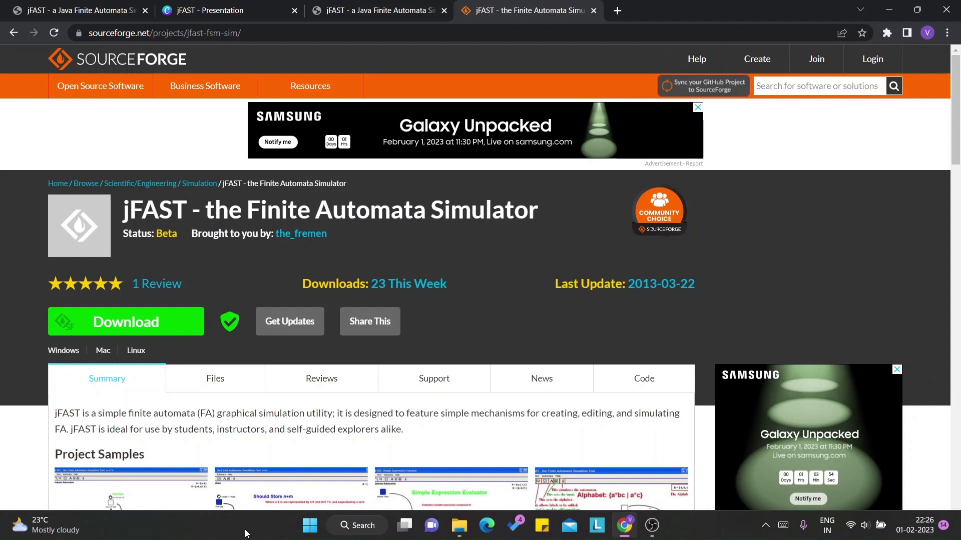
pyautogui.click(358, 525)
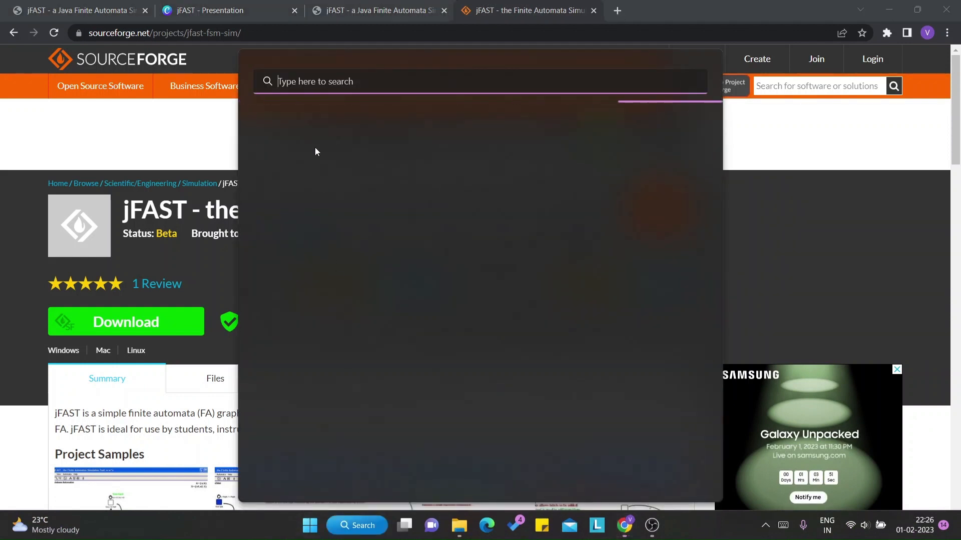
pyautogui.write('jfaST_1.2.msi')
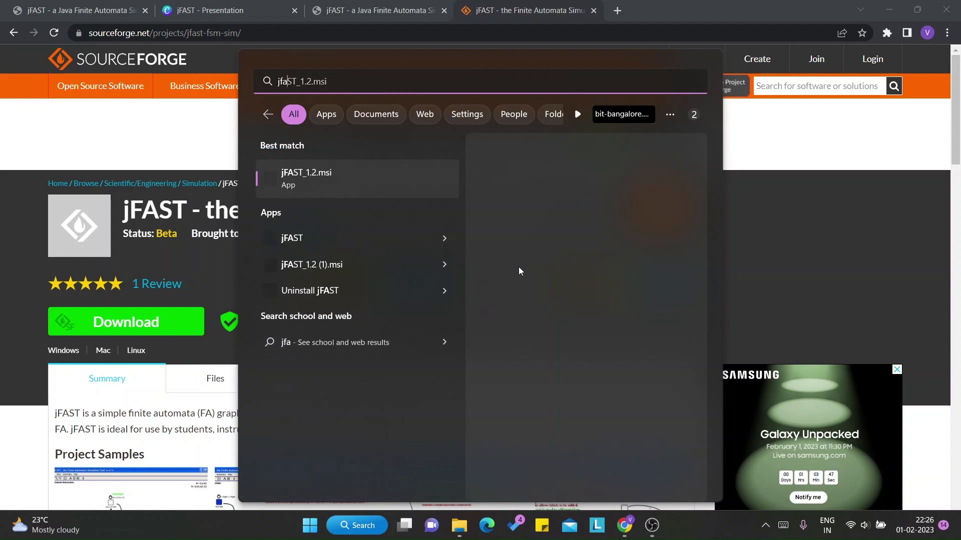
pyautogui.click(518, 268)
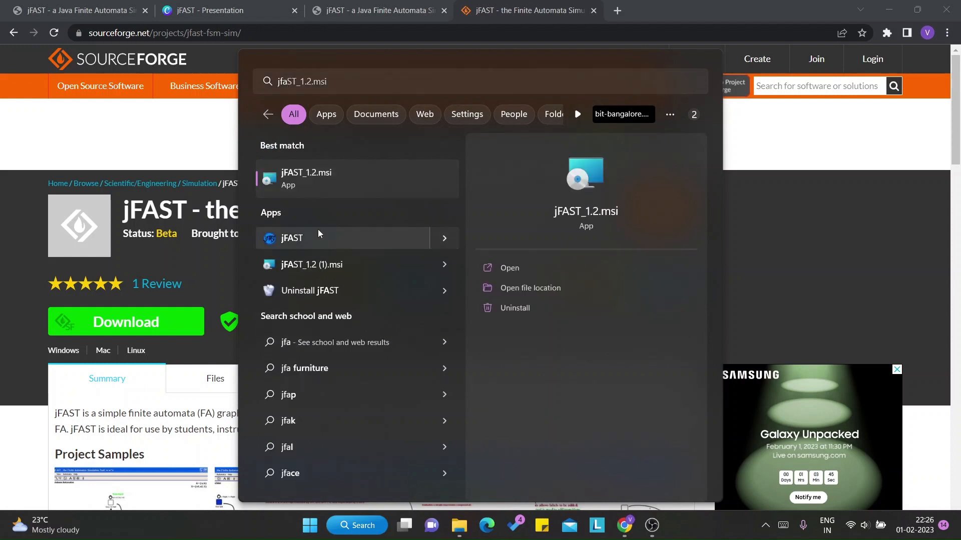
pyautogui.click(349, 238)
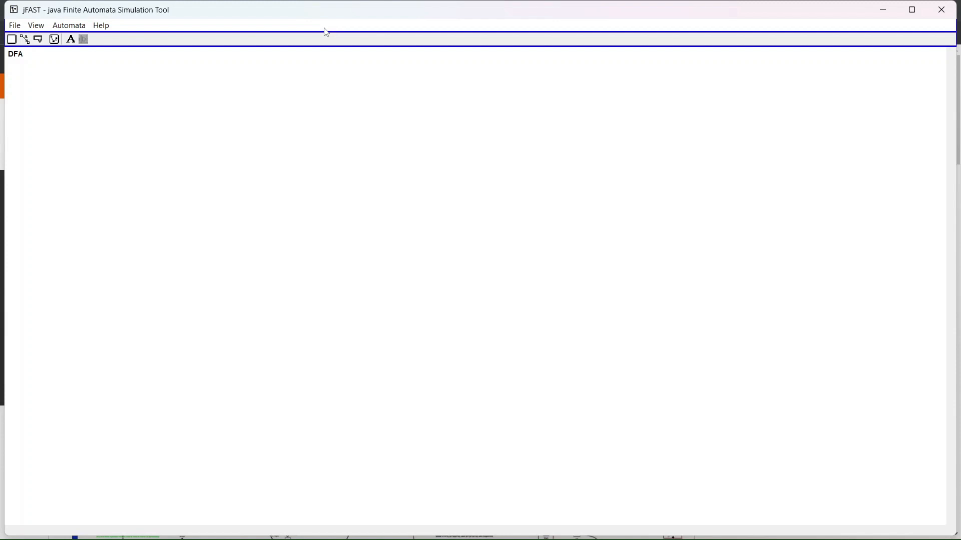
# Create a new automaton of type Turing Machine.
pyautogui.click(12, 29)
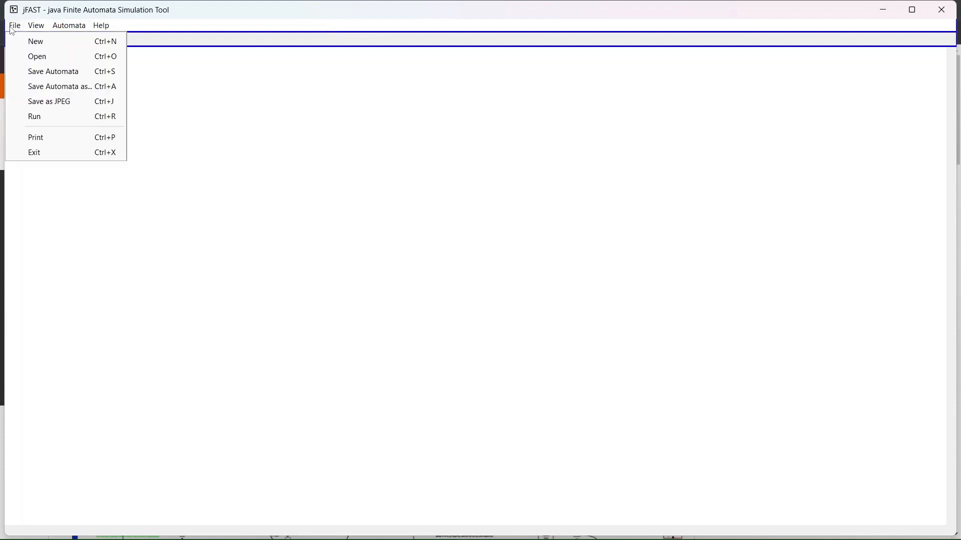
pyautogui.click(22, 46)
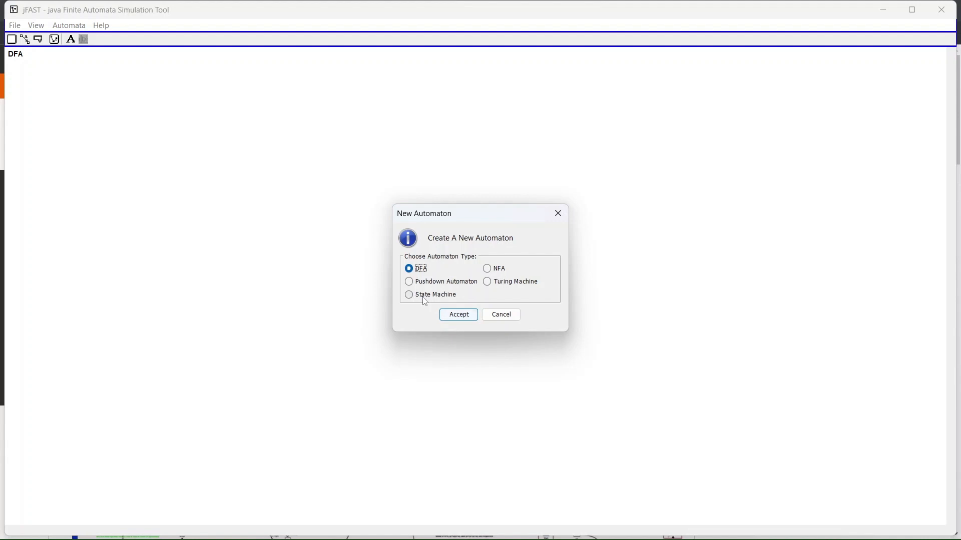
pyautogui.click(489, 283)
pyautogui.click(456, 319)
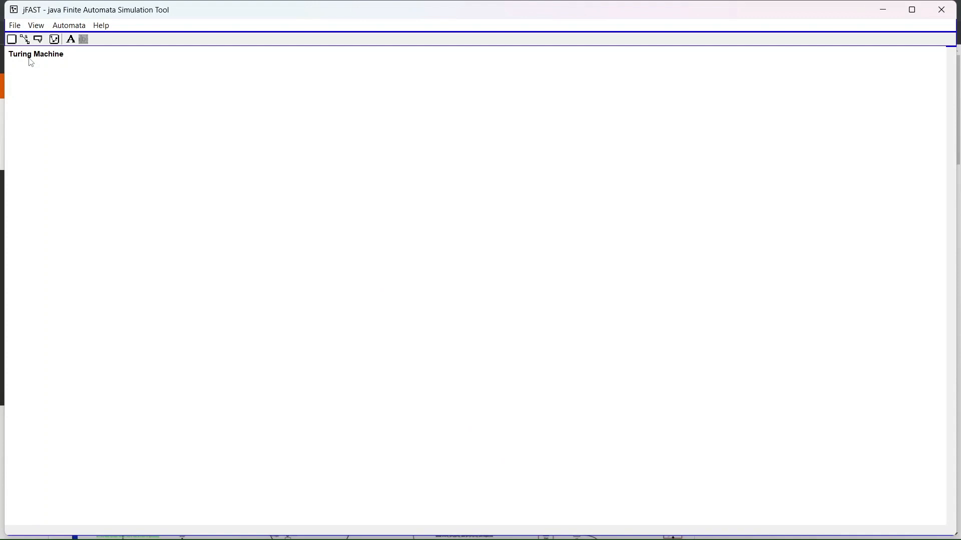
# Switch to the jFAST website in Chrome and read its Tutorial on placing states, transitions and alphabets.
pyautogui.click(882, 10)
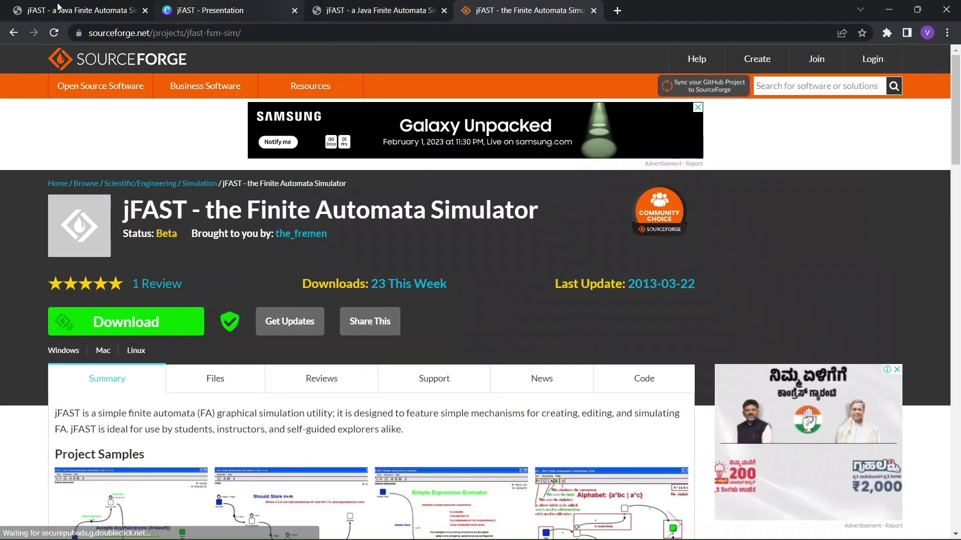
pyautogui.click(321, 7)
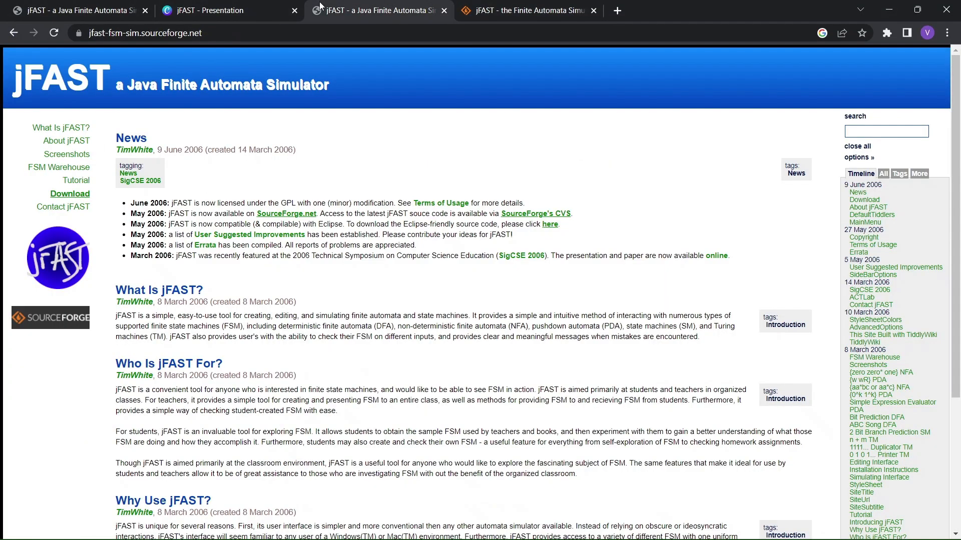
pyautogui.click(72, 181)
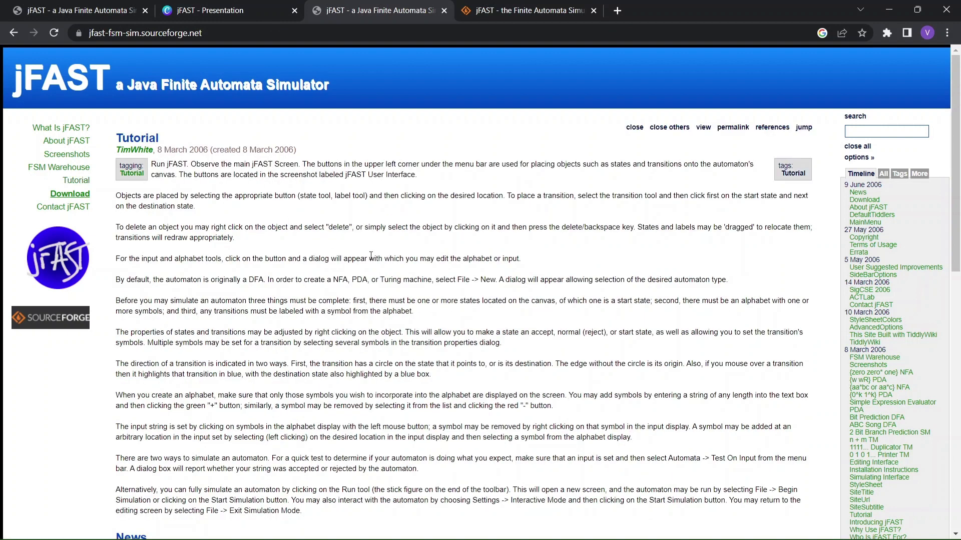
pyautogui.scroll(-1, 371, 255)
pyautogui.scroll(1, 371, 255)
# Switch back to jFAST and place six states: one at mid-height, three in a row above it and two below.
pyautogui.moveTo(605, 538)
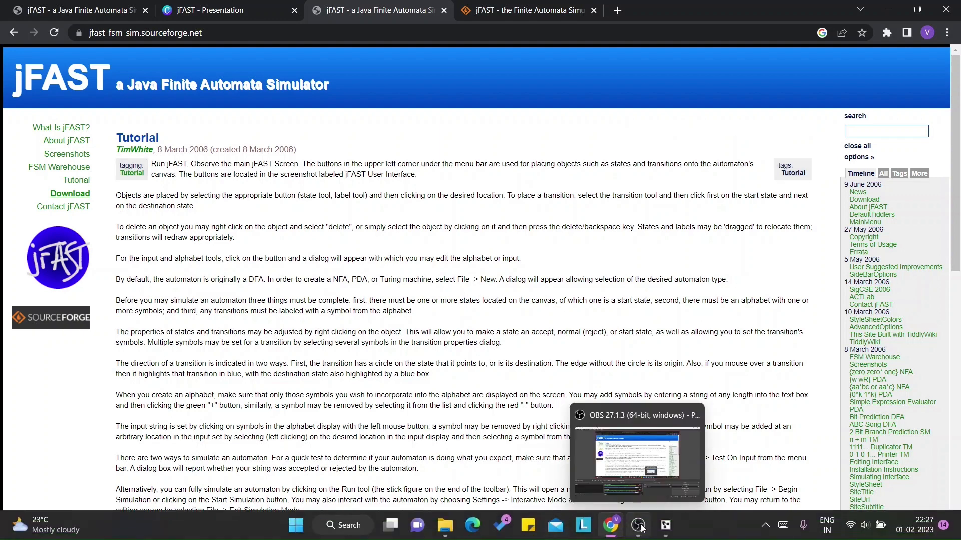
pyautogui.click(666, 527)
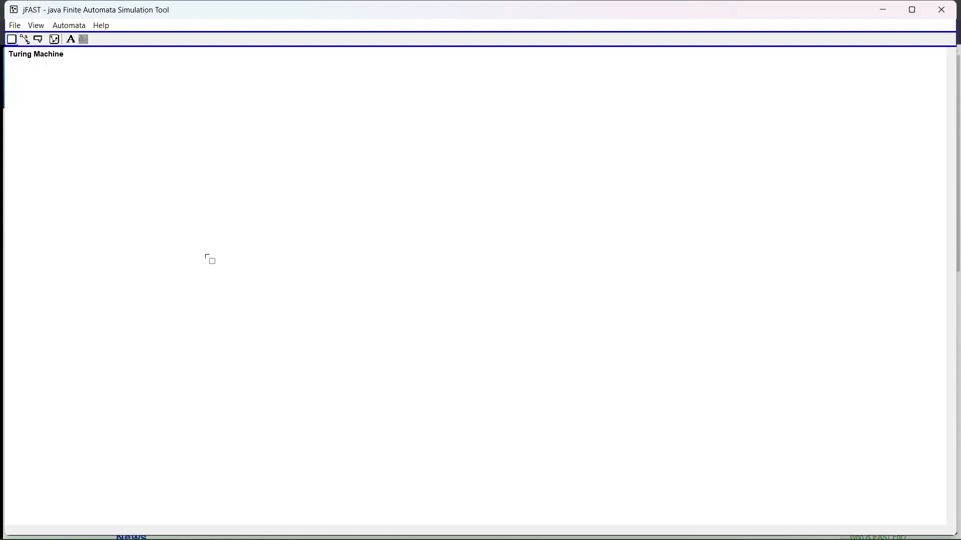
pyautogui.click(209, 259)
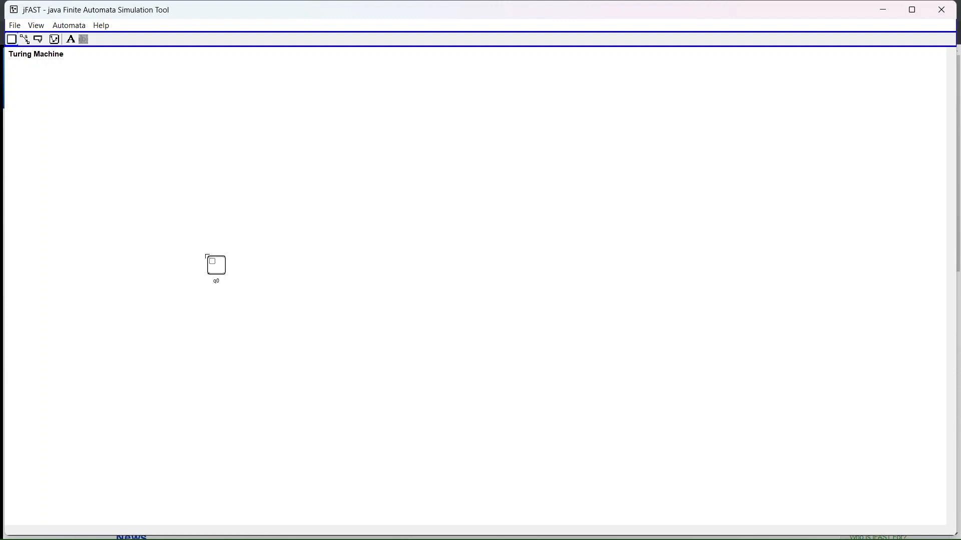
pyautogui.click(377, 133)
pyautogui.click(566, 136)
pyautogui.click(706, 140)
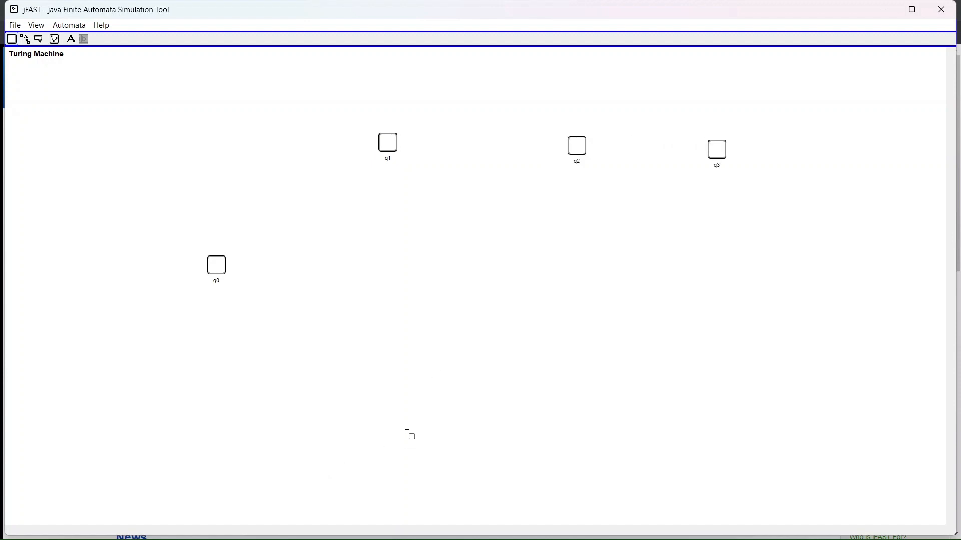
pyautogui.click(405, 430)
pyautogui.click(575, 438)
pyautogui.click(12, 39)
# Shift state q0 slightly down and left and set it as the start state.
pyautogui.click(218, 275)
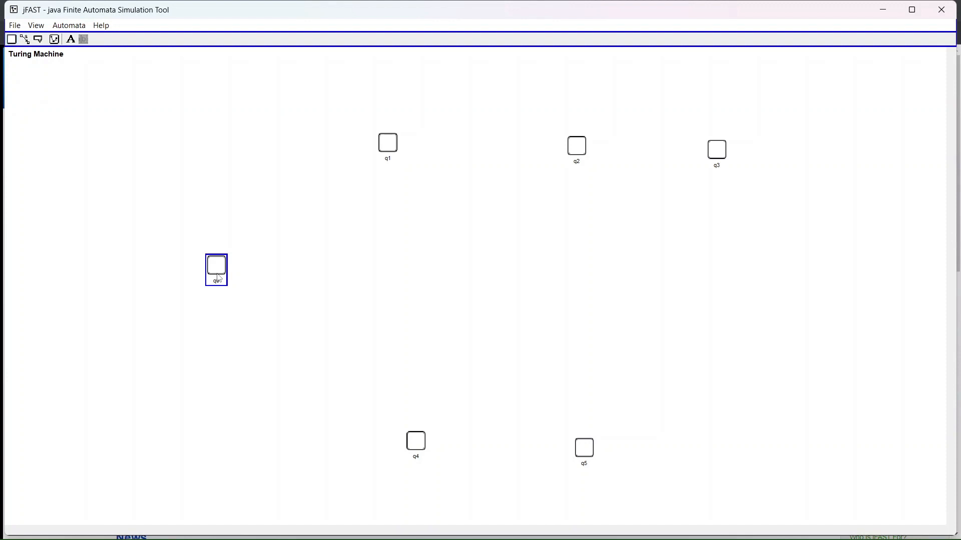
pyautogui.moveTo(219, 278)
pyautogui.mouseDown()
pyautogui.moveTo(281, 277)
pyautogui.moveTo(202, 280)
pyautogui.moveTo(216, 283)
pyautogui.mouseUp()
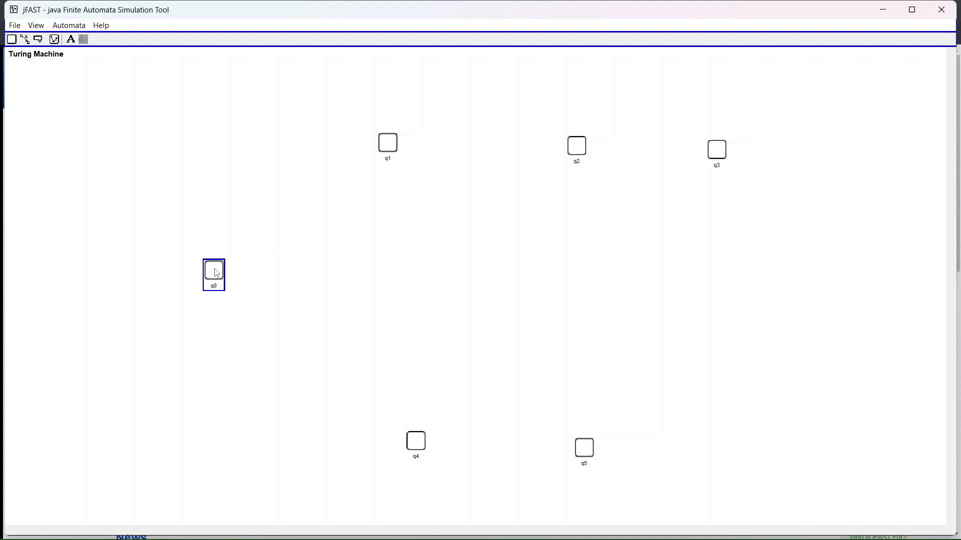
pyautogui.doubleClick(217, 273)
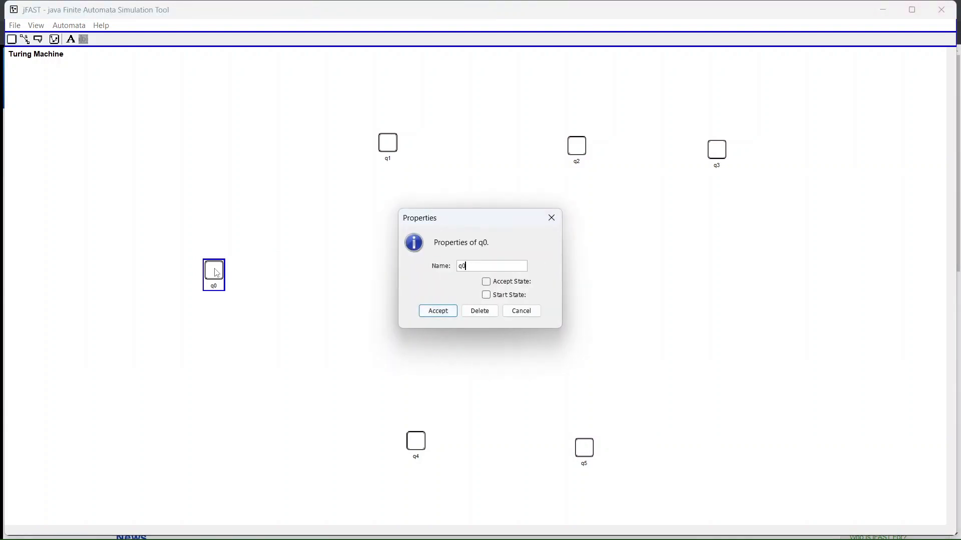
pyautogui.click(488, 297)
pyautogui.click(437, 312)
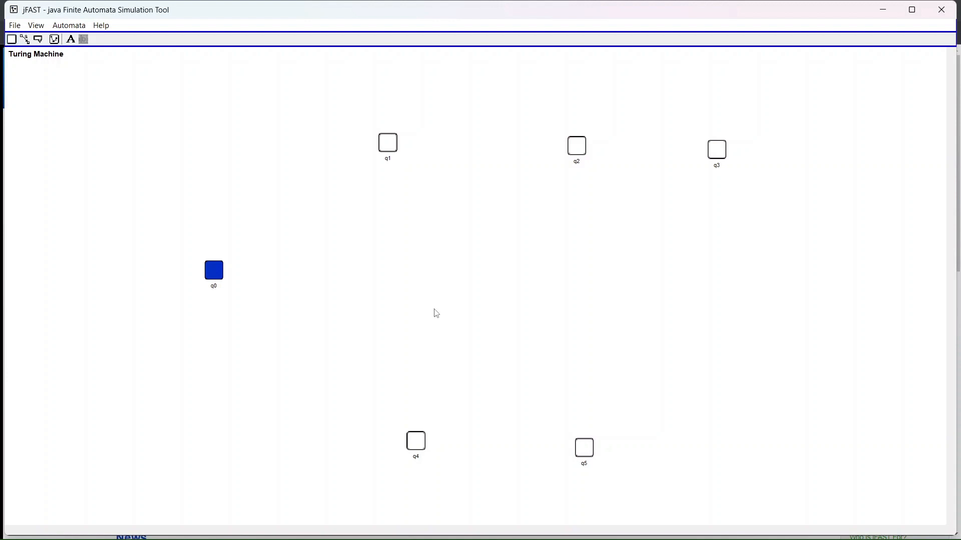
# Set state q5 as an accept state.
pyautogui.click(583, 452)
pyautogui.doubleClick(583, 452)
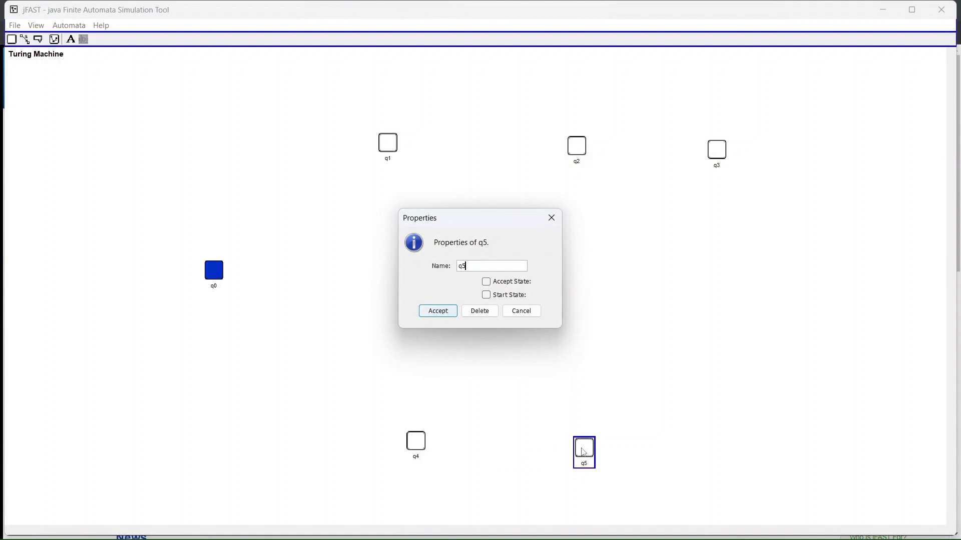
pyautogui.click(487, 283)
pyautogui.click(440, 312)
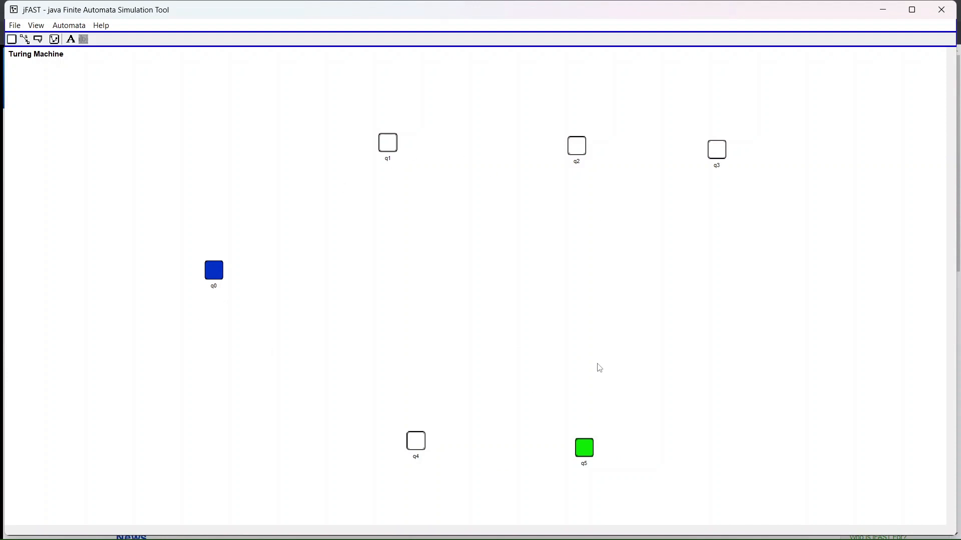
pyautogui.click(585, 449)
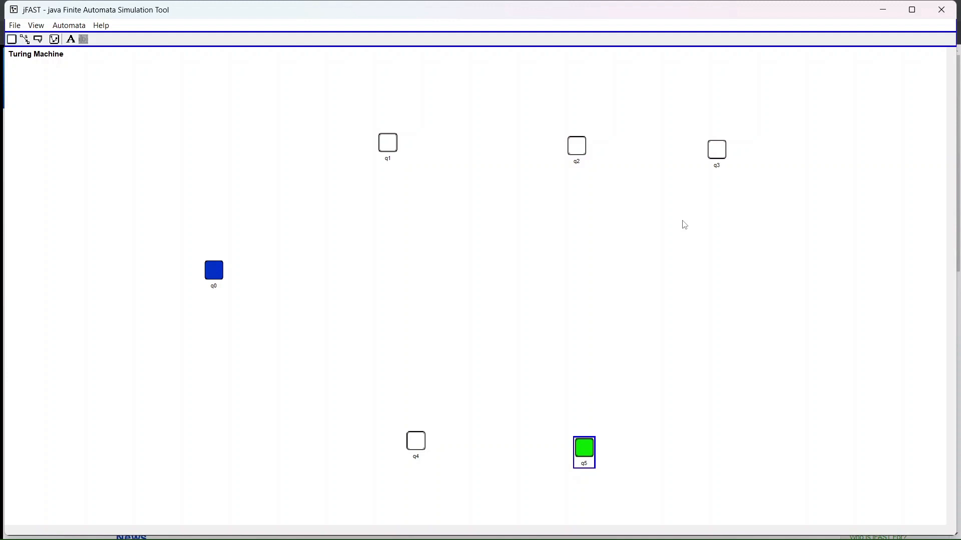
# Open the automaton alphabet settings, add the symbol 1 and remove the "No Symbols Present" placeholder.
pyautogui.click(70, 40)
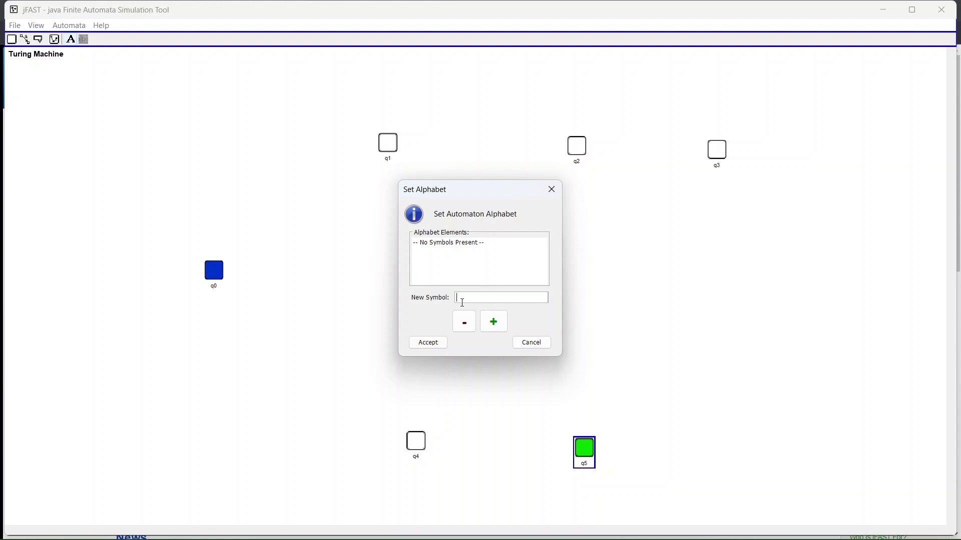
pyautogui.click(502, 330)
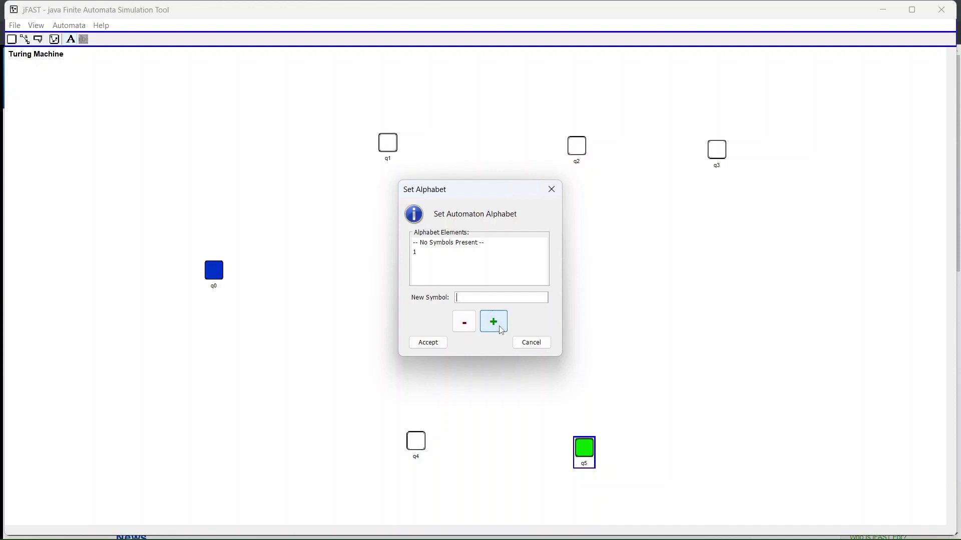
pyautogui.click(470, 243)
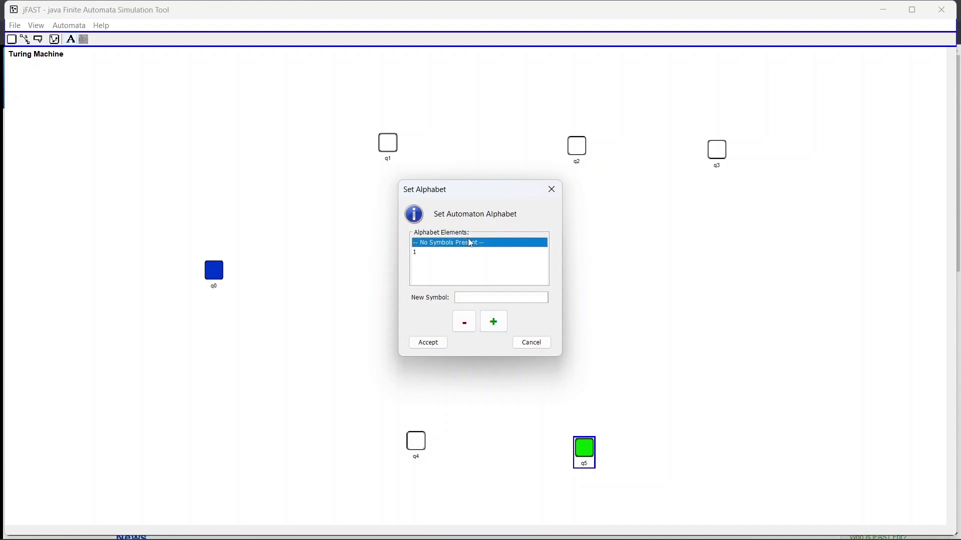
pyautogui.click(464, 322)
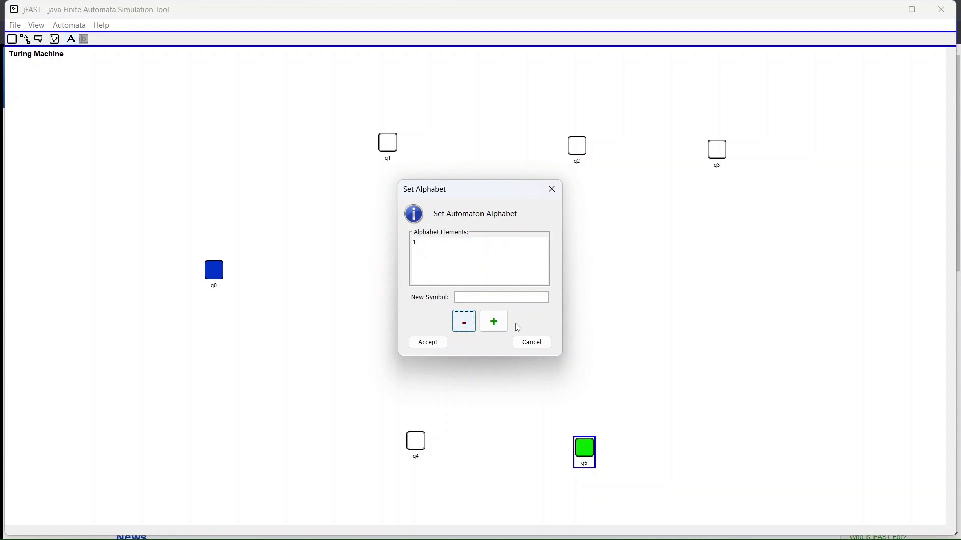
# Add the symbols 2, 3, x, y and z to the alphabet and accept it.
pyautogui.click(479, 300)
pyautogui.click(493, 325)
pyautogui.click(460, 299)
pyautogui.write('3')
pyautogui.click(495, 328)
pyautogui.write('x')
pyautogui.click(494, 325)
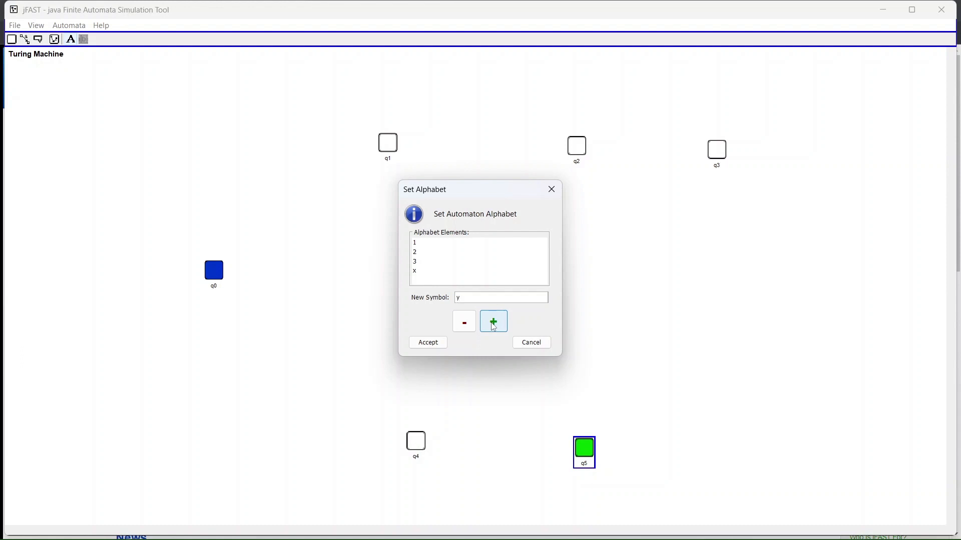
pyautogui.write('y')
pyautogui.click(493, 326)
pyautogui.click(494, 327)
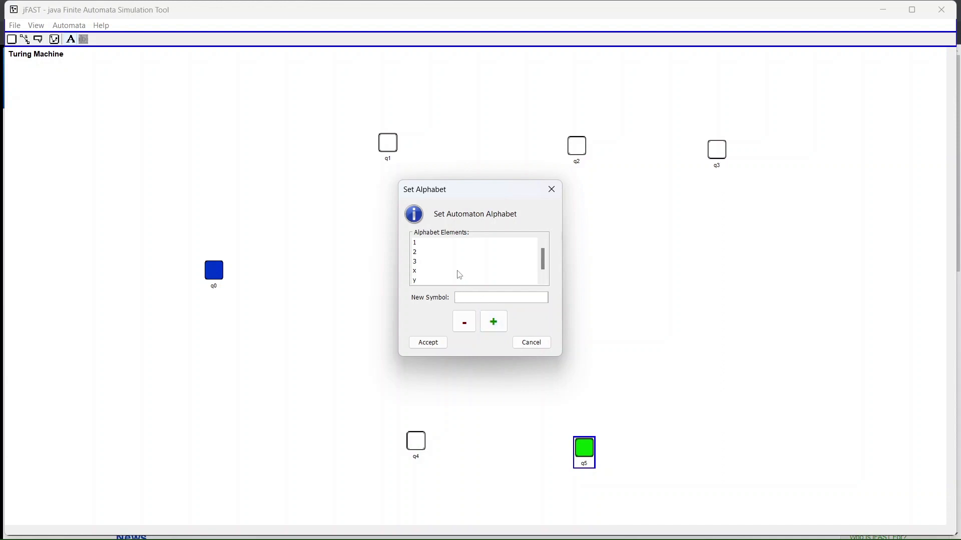
pyautogui.scroll(-1, 459, 275)
pyautogui.click(428, 343)
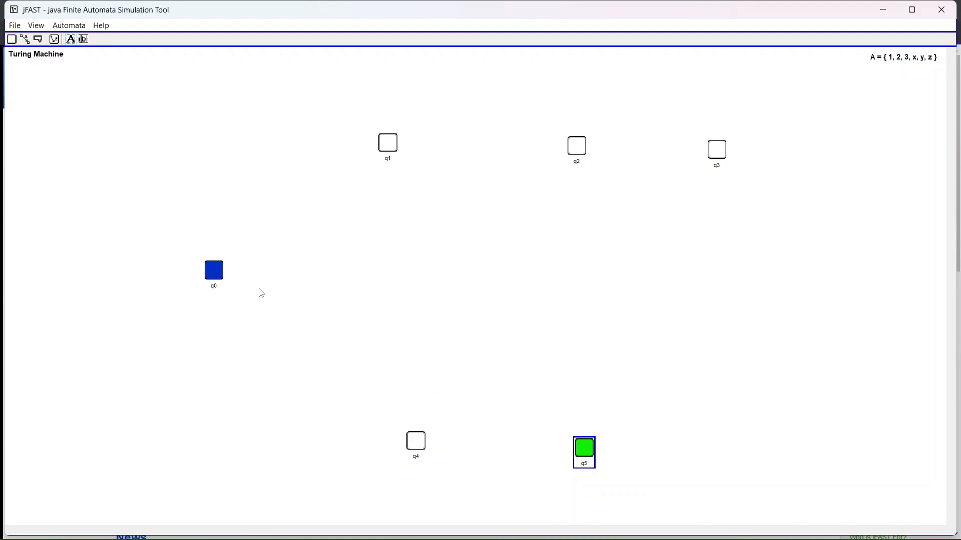
# Create a transition from q0 to q1, replacing its default rule with input 1, write x, head direction Right.
pyautogui.click(24, 40)
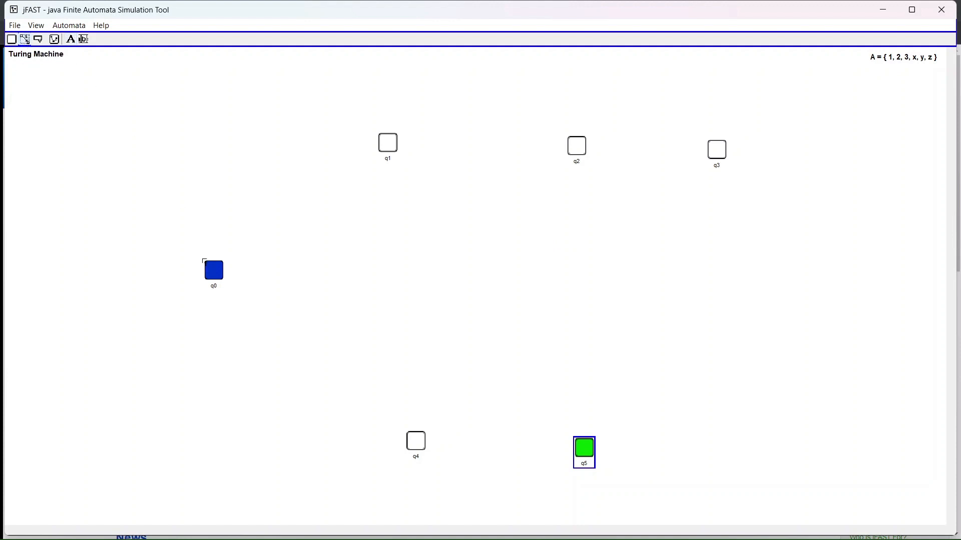
pyautogui.click(210, 272)
pyautogui.click(384, 145)
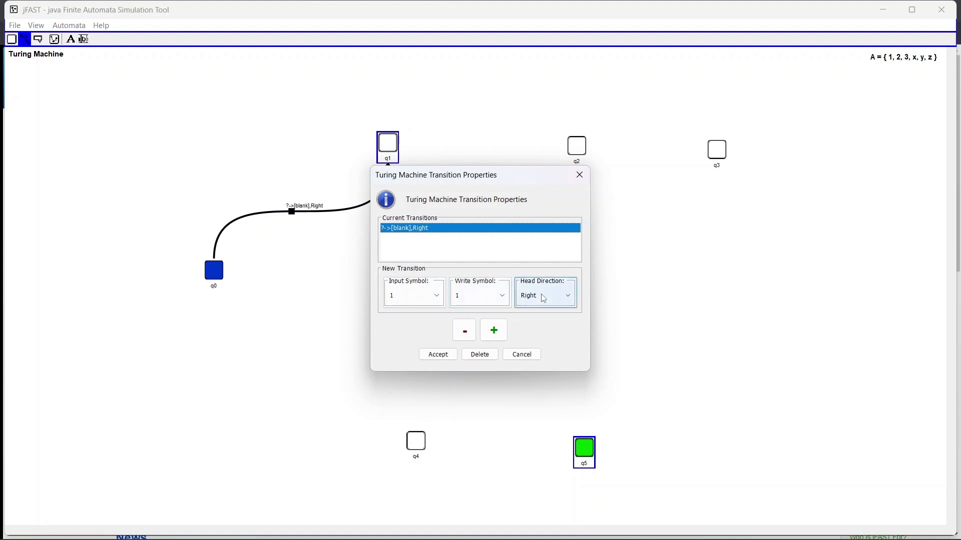
pyautogui.click(466, 333)
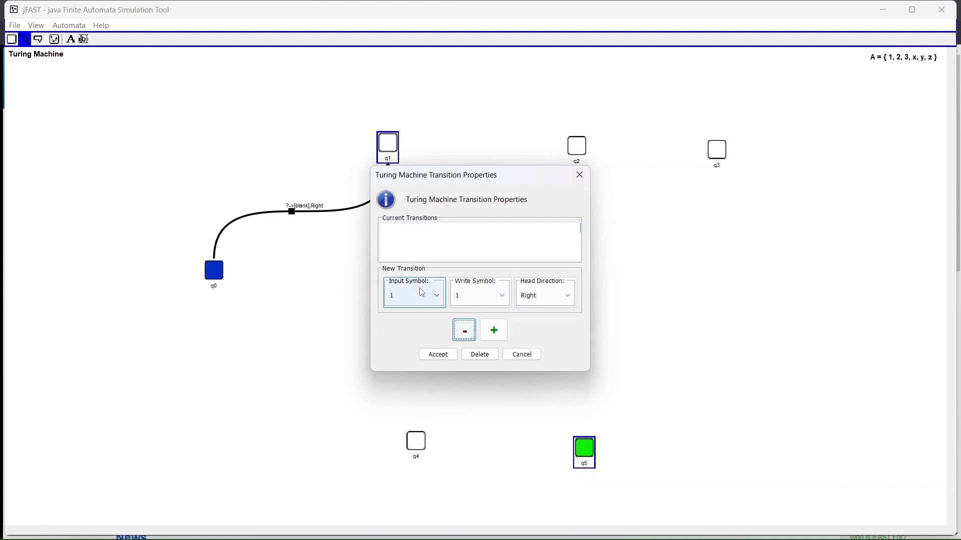
pyautogui.click(473, 295)
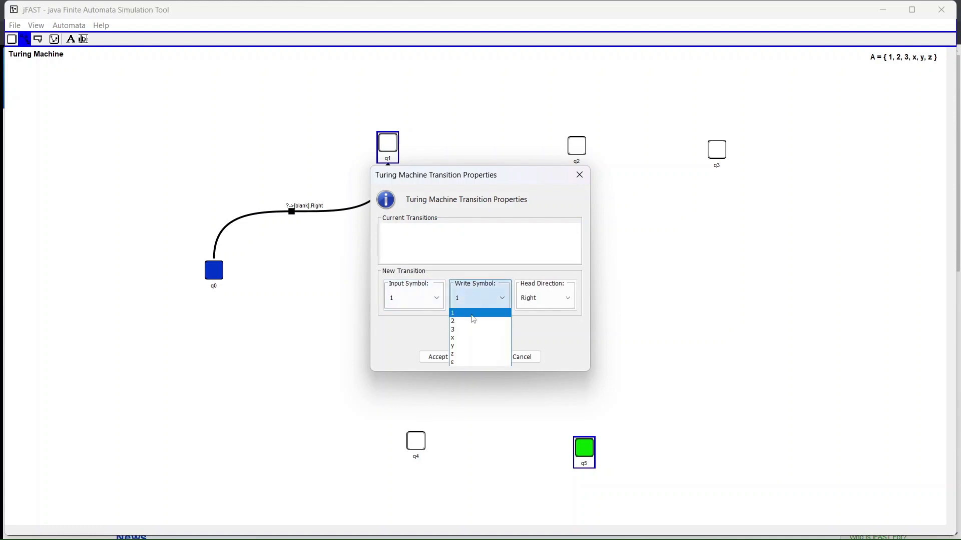
pyautogui.click(473, 338)
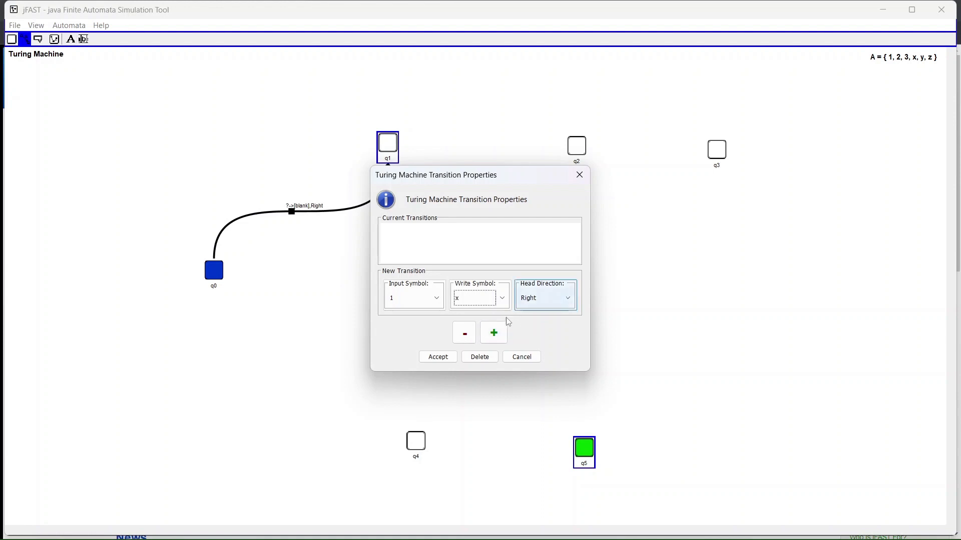
pyautogui.click(491, 331)
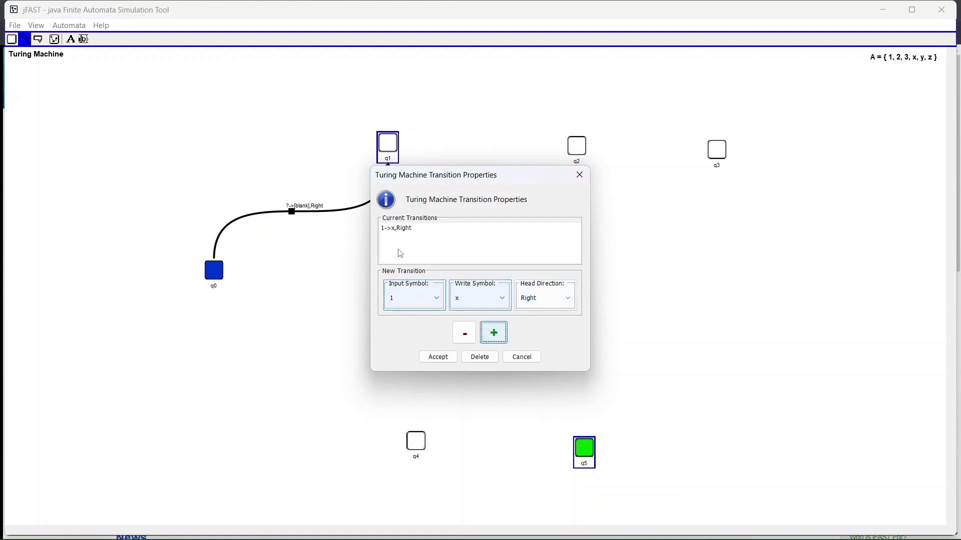
pyautogui.click(439, 357)
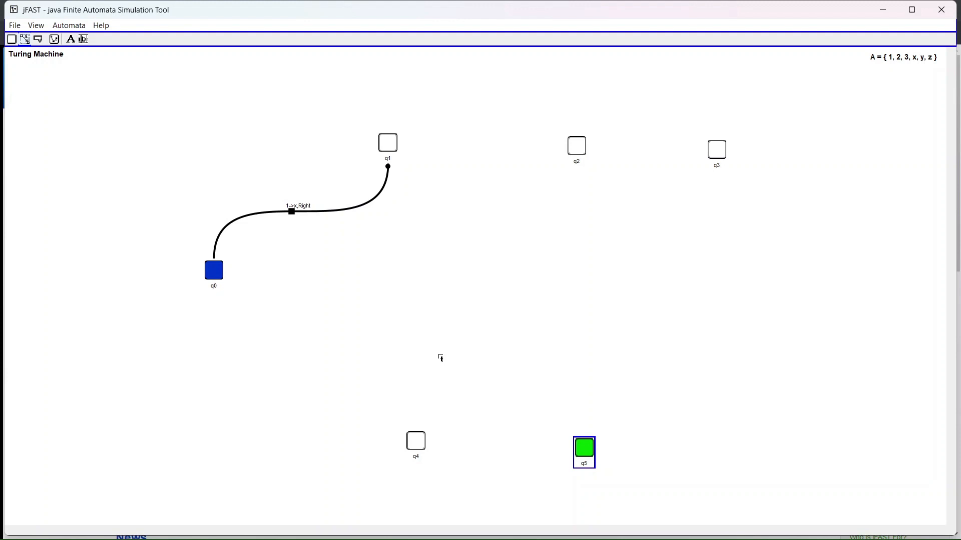
# Create a self-loop on q1, replacing its default rule with input 1, write 1, head direction Right.
pyautogui.click(383, 148)
pyautogui.moveTo(385, 146)
pyautogui.mouseDown()
pyautogui.moveTo(397, 92)
pyautogui.moveTo(385, 128)
pyautogui.mouseUp()
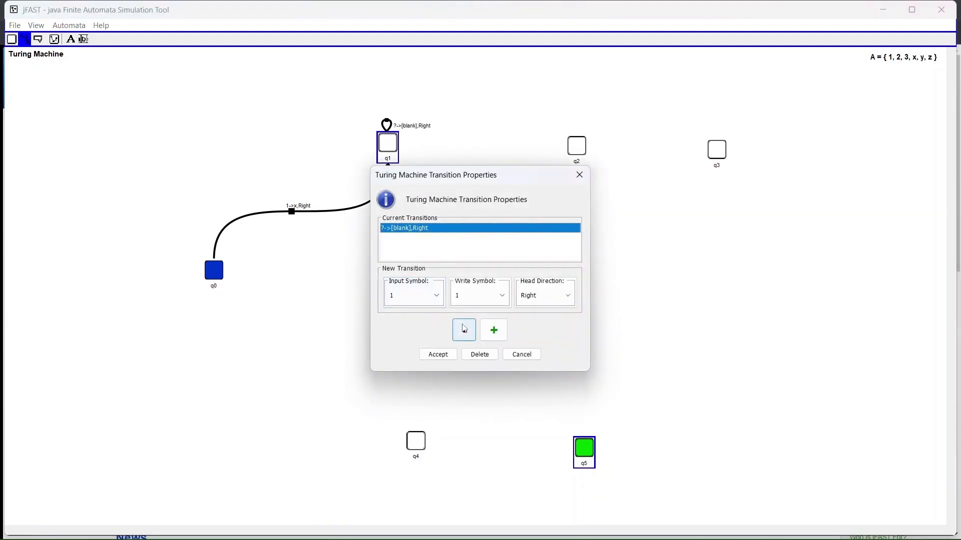
pyautogui.click(464, 329)
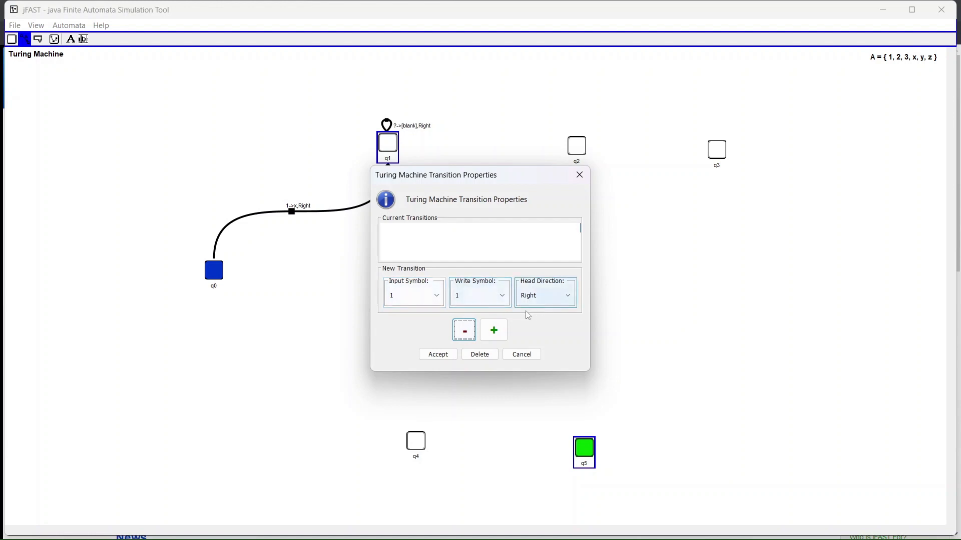
pyautogui.click(498, 333)
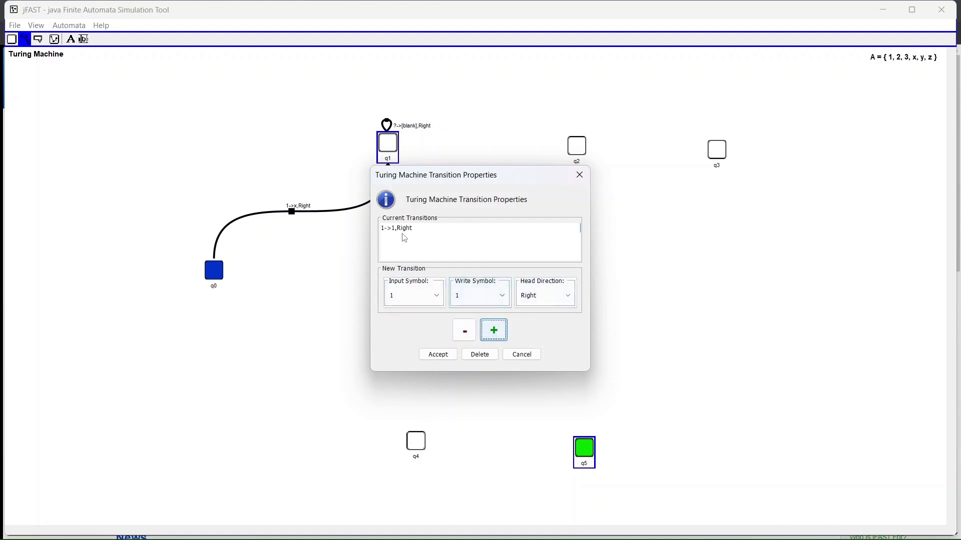
# Add a second rule to q1's self-loop with input y, write y, head direction Right, and accept the transition.
pyautogui.click(425, 300)
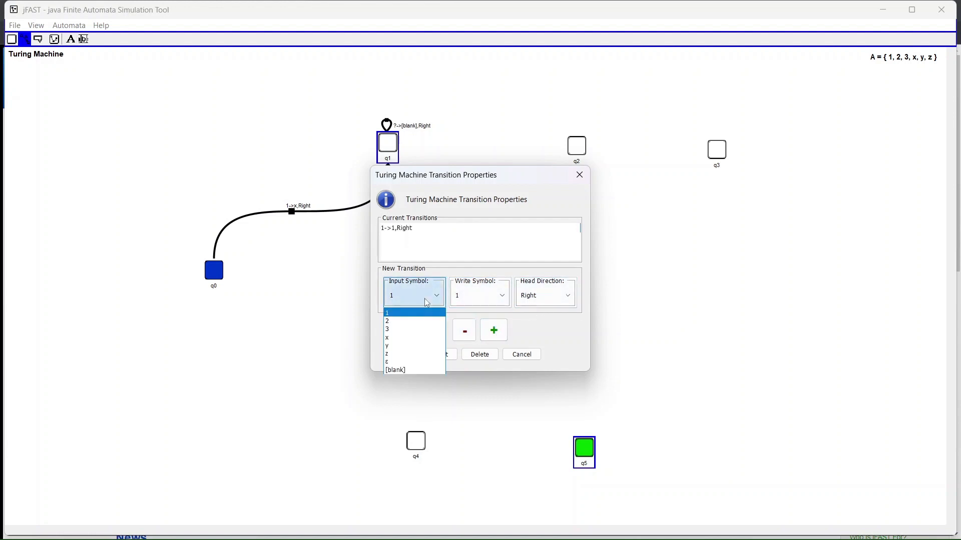
pyautogui.click(405, 347)
pyautogui.click(479, 304)
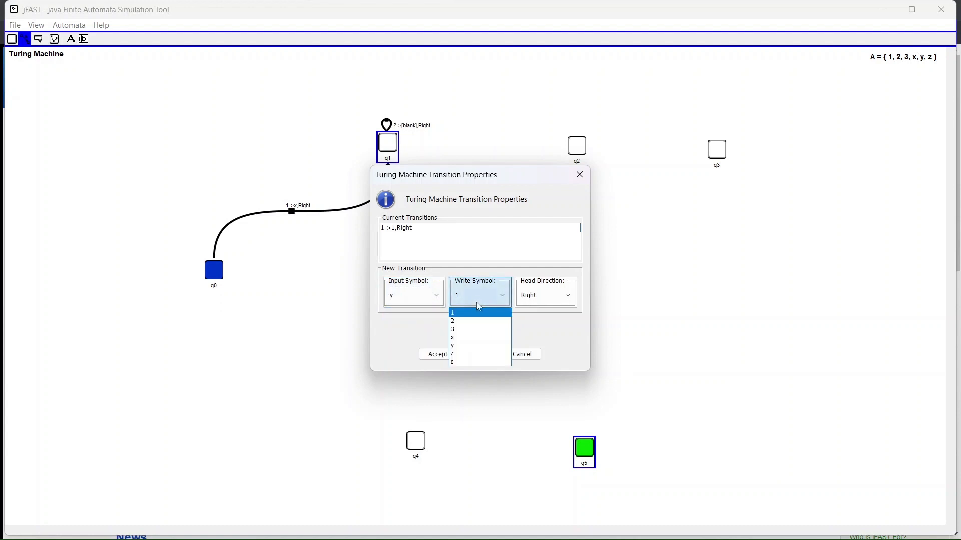
pyautogui.click(473, 347)
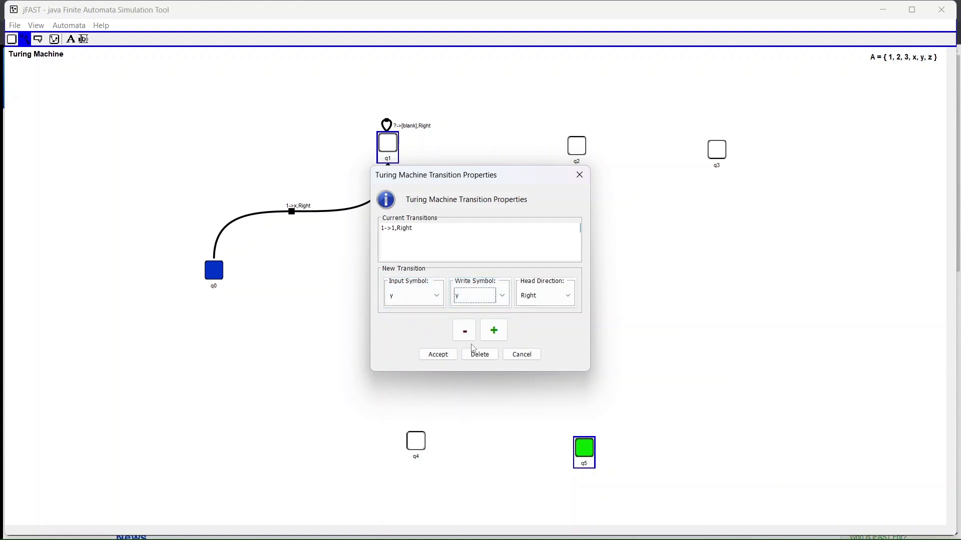
pyautogui.click(493, 330)
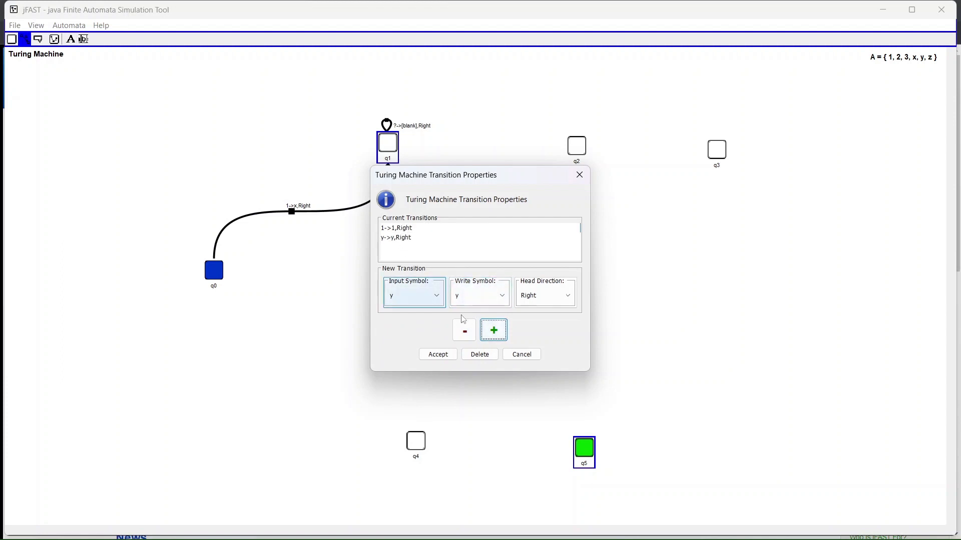
pyautogui.click(438, 356)
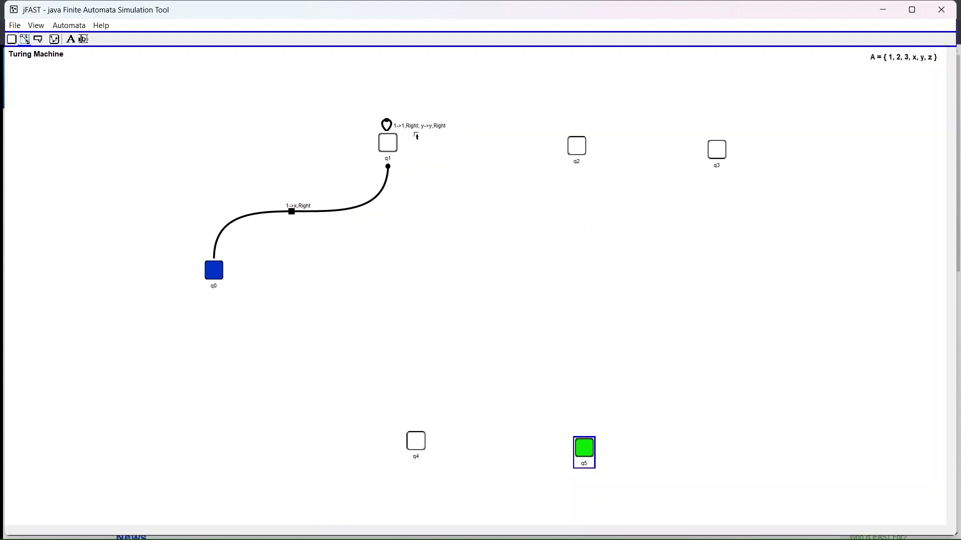
# Create a transition from q1 to q2, replacing its default rule with input 2, write y, head direction Right.
pyautogui.click(397, 152)
pyautogui.moveTo(391, 149); pyautogui.dragTo(575, 149)
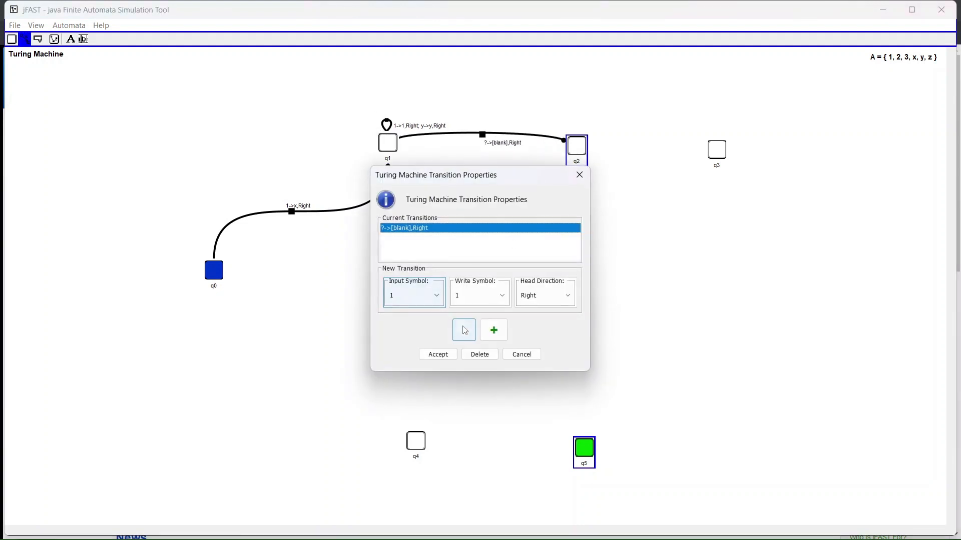
pyautogui.click(465, 330)
pyautogui.click(466, 330)
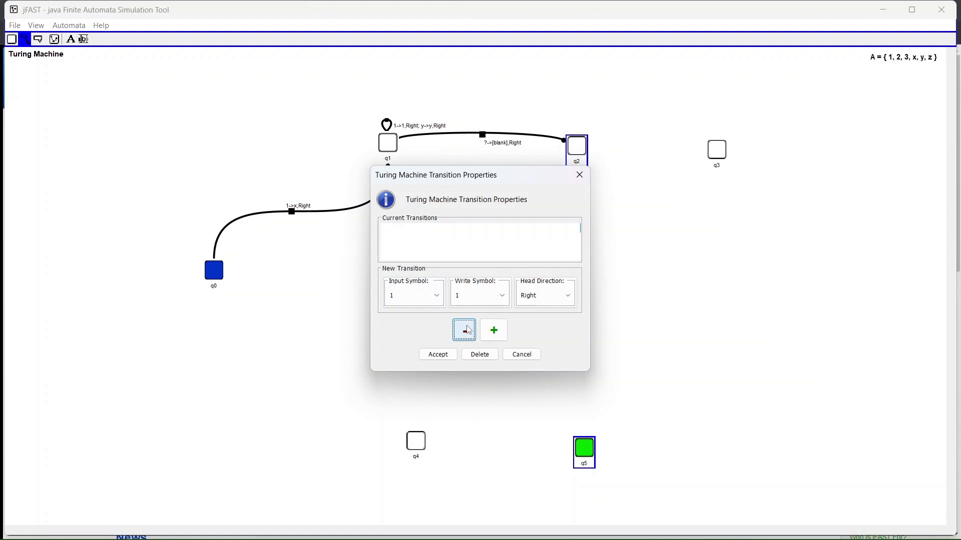
pyautogui.click(425, 296)
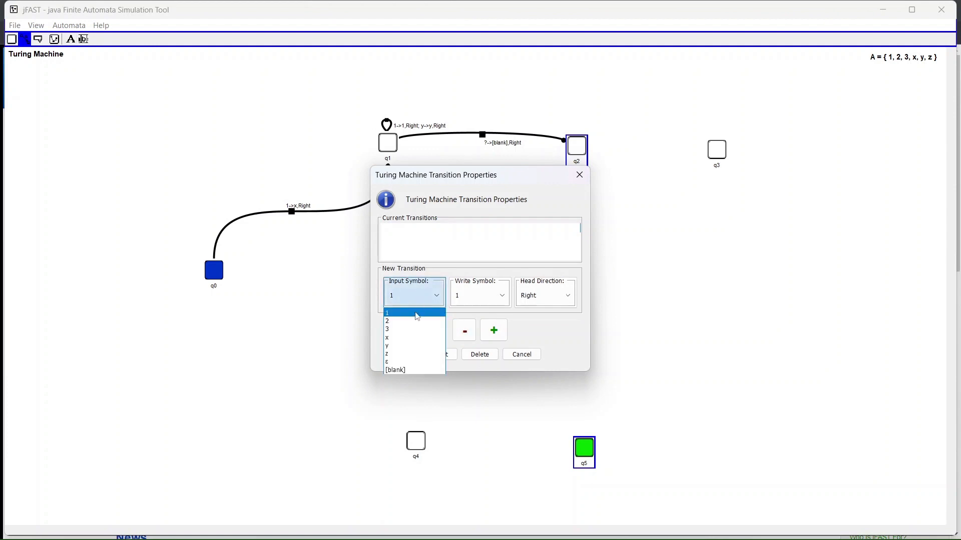
pyautogui.click(398, 321)
pyautogui.click(494, 290)
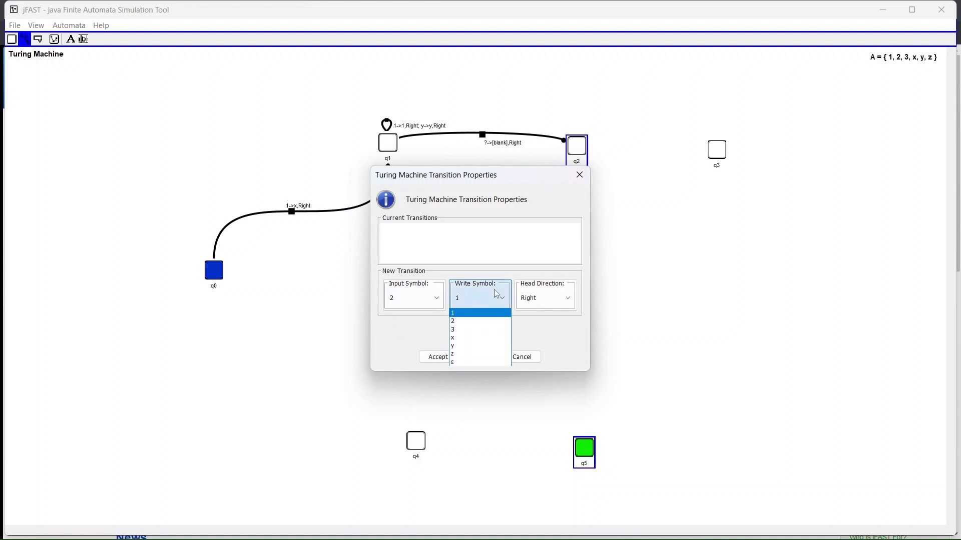
pyautogui.click(468, 345)
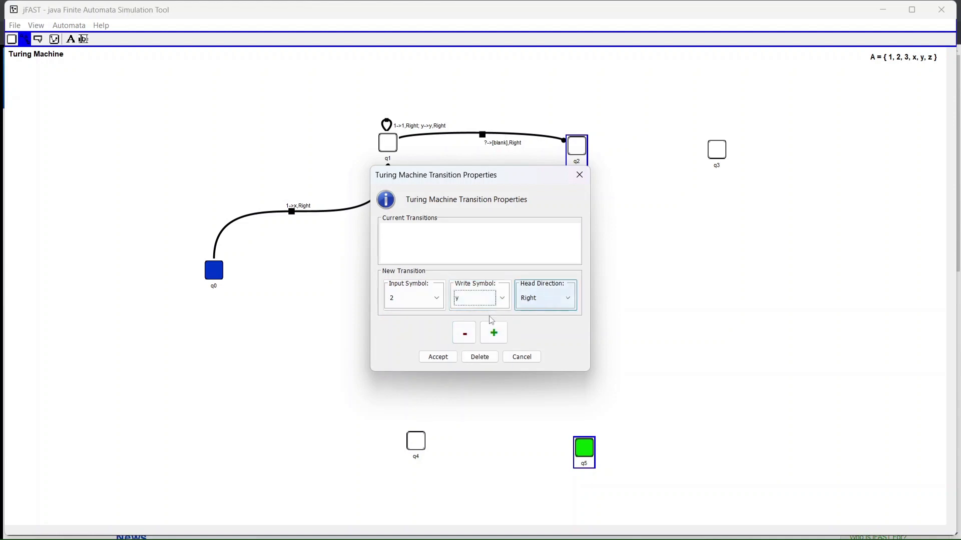
pyautogui.click(497, 333)
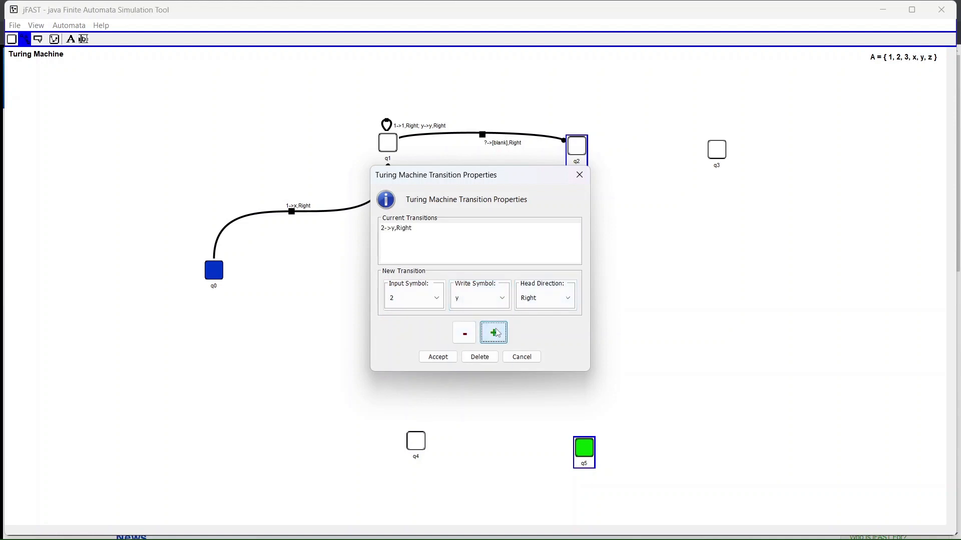
pyautogui.click(443, 357)
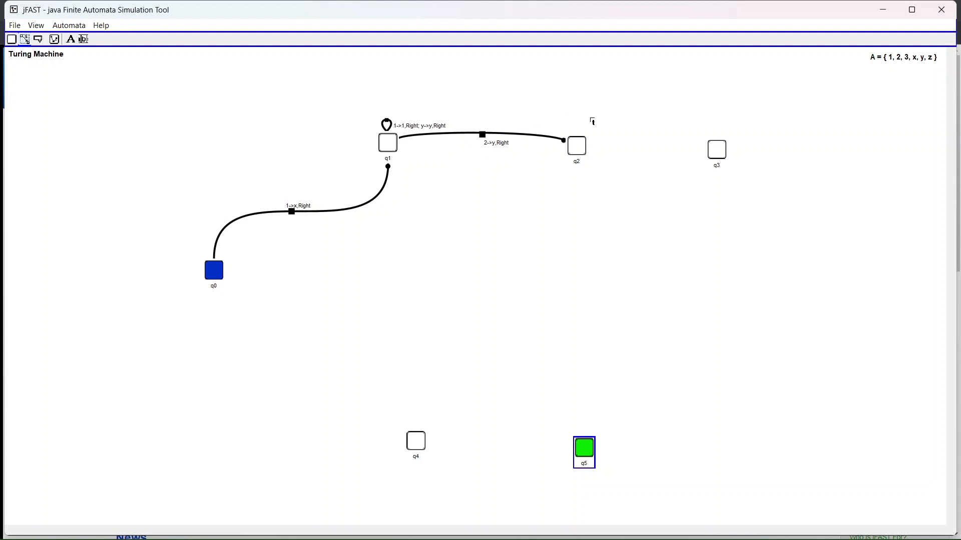
# Create a self-loop on q2, replacing its default rule with input 2, write 2, head direction Right.
pyautogui.click(582, 140)
pyautogui.moveTo(582, 140)
pyautogui.mouseDown()
pyautogui.moveTo(578, 99)
pyautogui.moveTo(573, 140)
pyautogui.mouseUp()
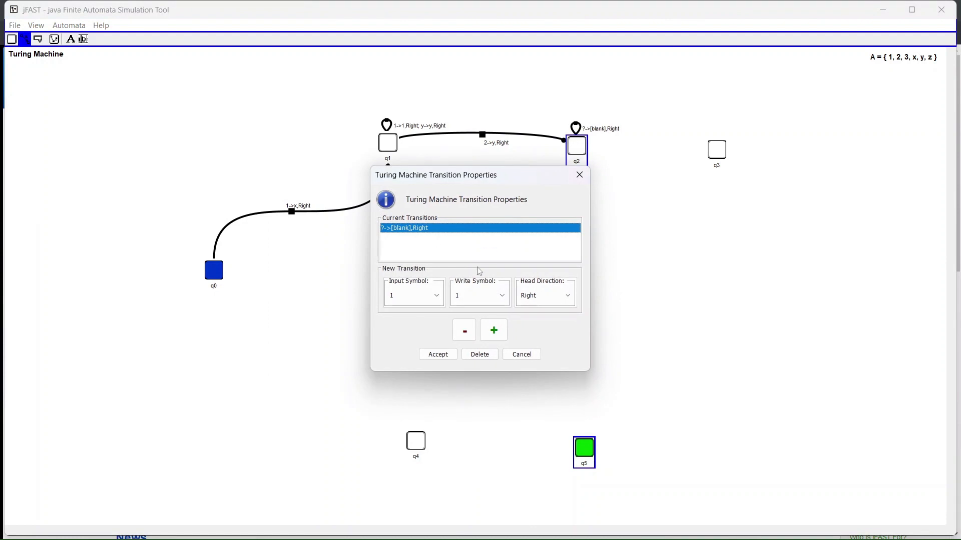
pyautogui.click(464, 329)
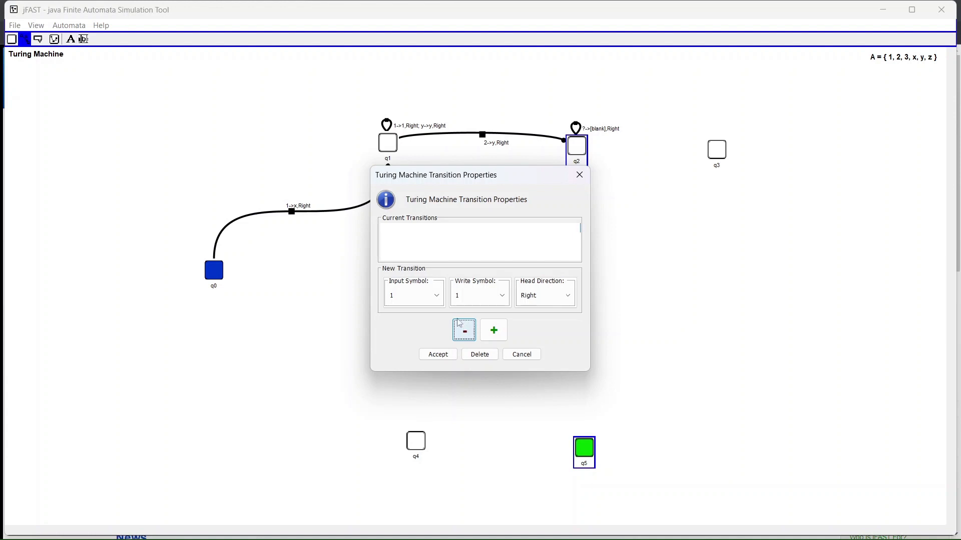
pyautogui.click(399, 296)
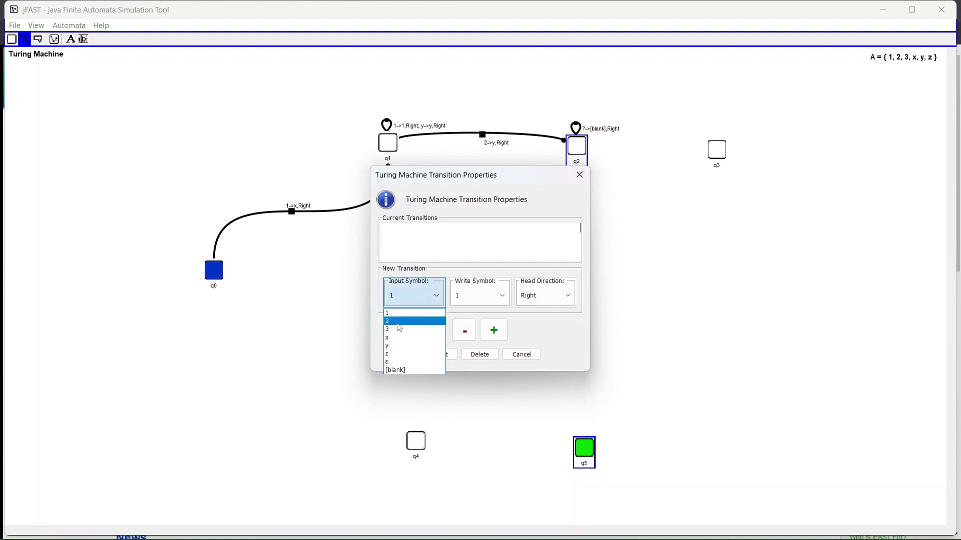
pyautogui.click(399, 321)
pyautogui.click(459, 304)
pyautogui.click(458, 322)
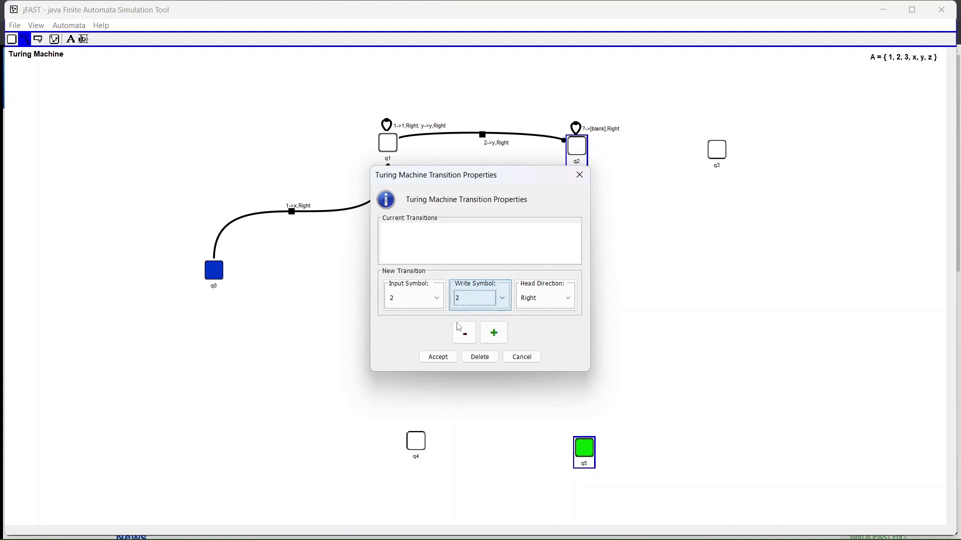
pyautogui.click(464, 333)
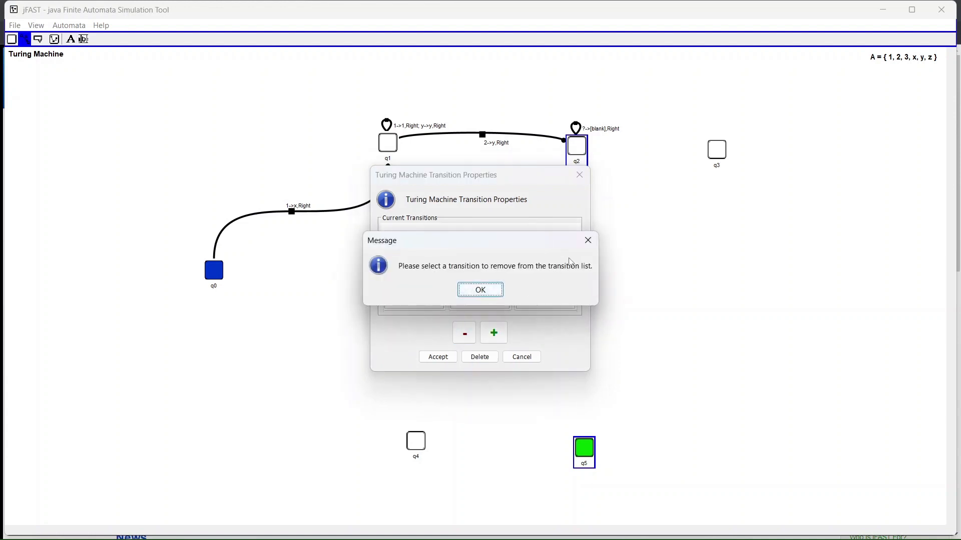
pyautogui.click(588, 240)
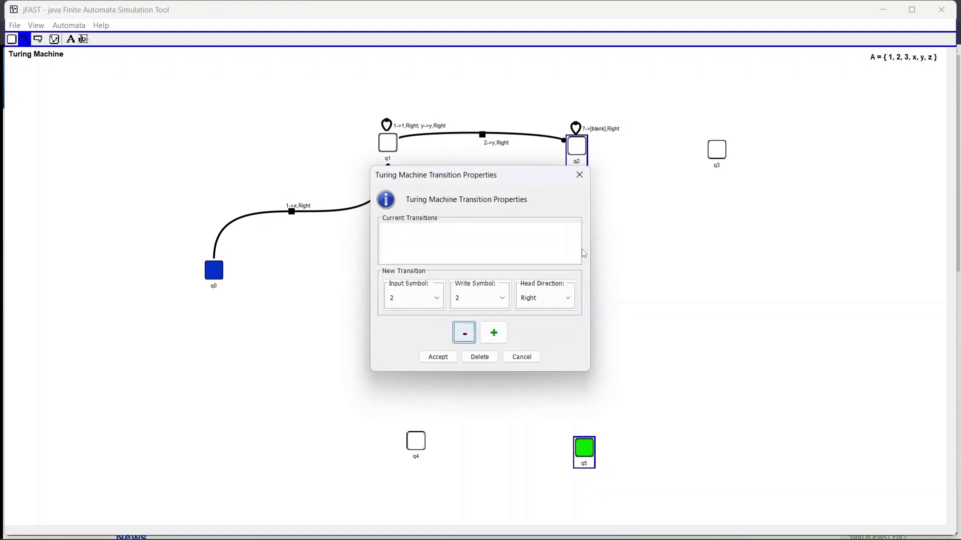
pyautogui.click(495, 330)
# Add a second rule to q2's self-loop with input z, write z, head direction Right, and accept the transition.
pyautogui.click(429, 303)
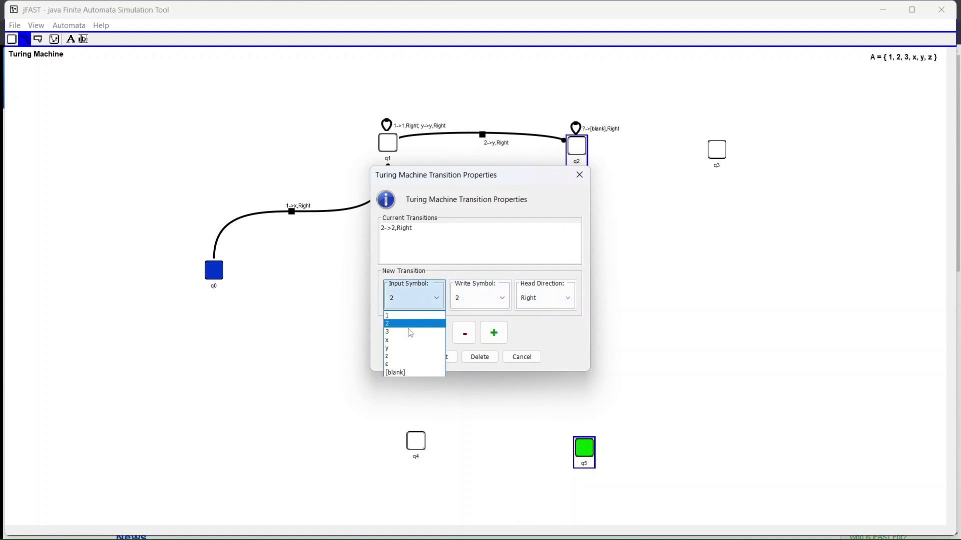
pyautogui.click(398, 356)
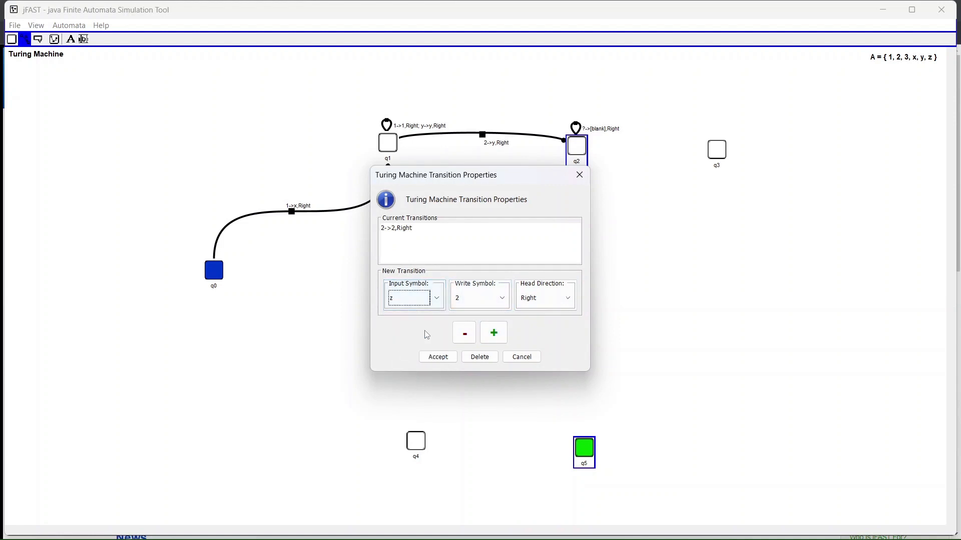
pyautogui.click(489, 294)
pyautogui.click(460, 357)
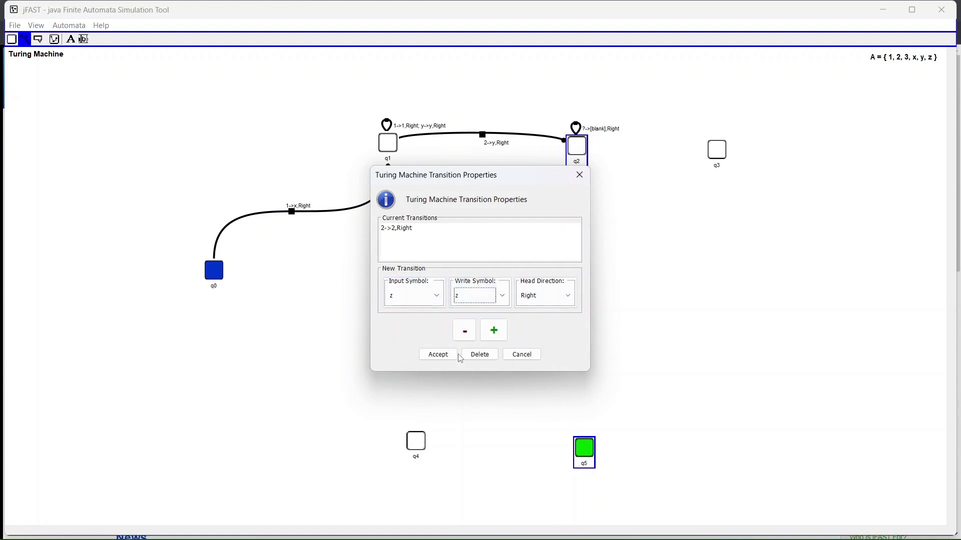
pyautogui.click(493, 331)
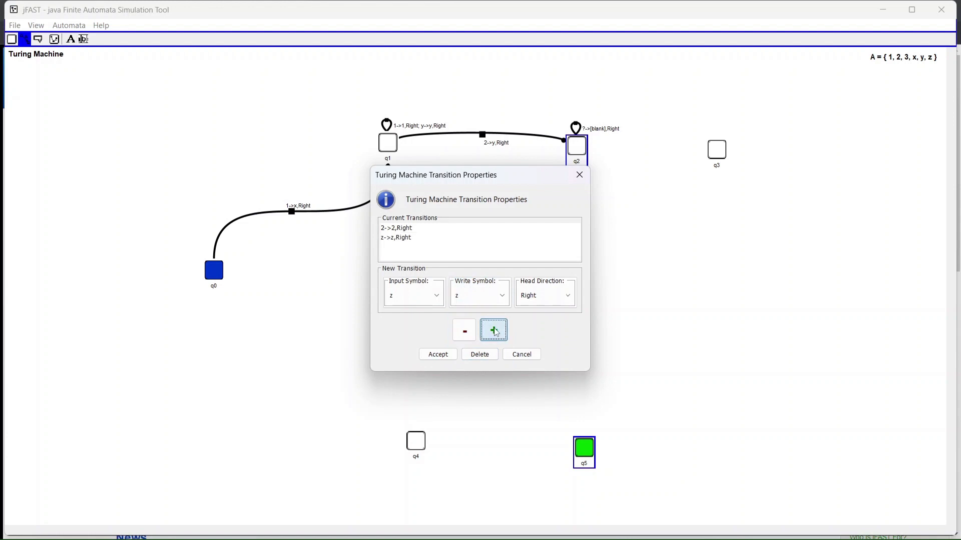
pyautogui.click(436, 355)
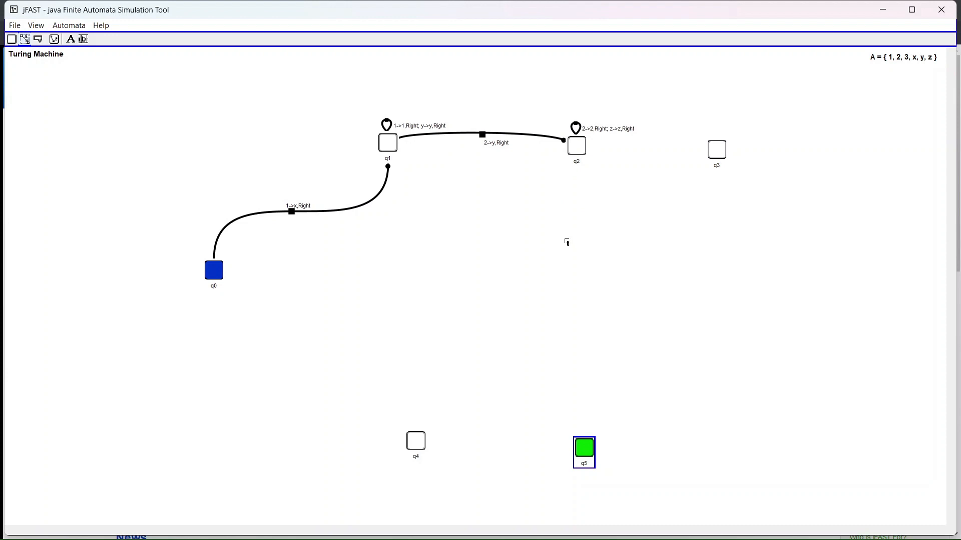
# Create a transition from q2 to q3, replacing its default rule with input 3, write z, head direction Left.
pyautogui.moveTo(578, 159); pyautogui.dragTo(718, 168)
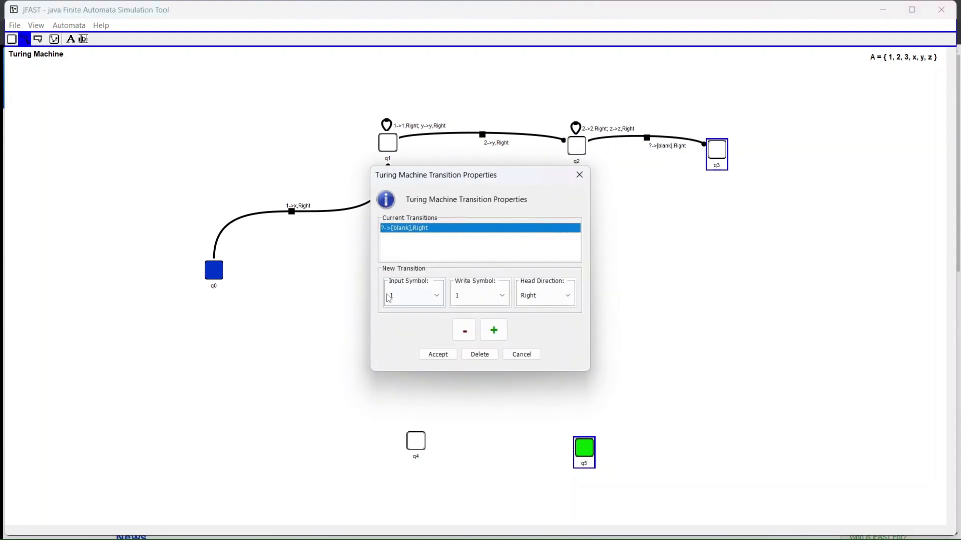
pyautogui.click(463, 336)
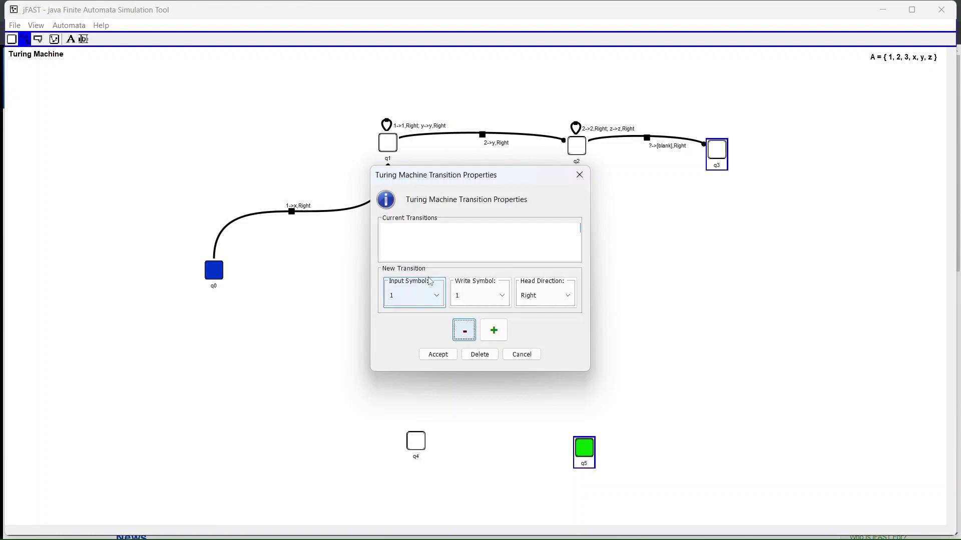
pyautogui.click(430, 294)
pyautogui.click(390, 330)
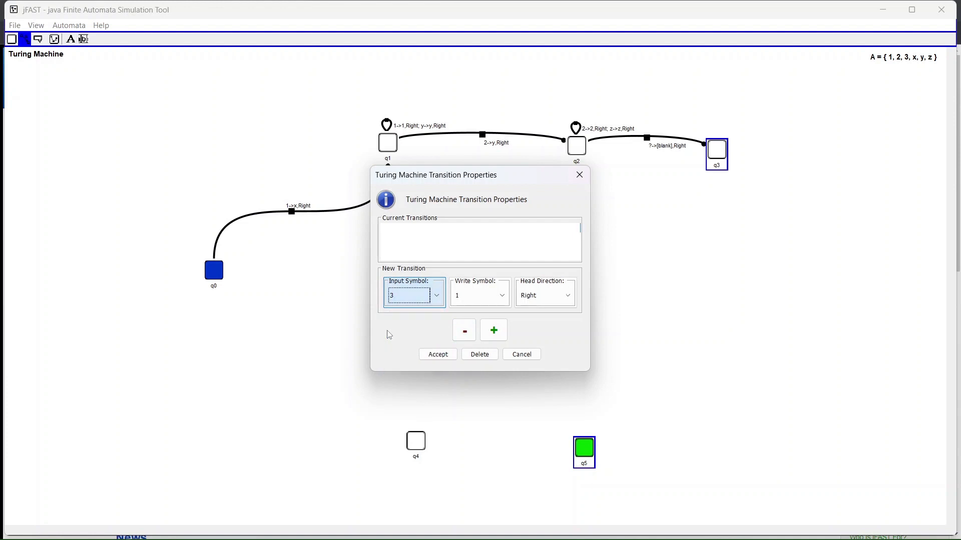
pyautogui.click(478, 298)
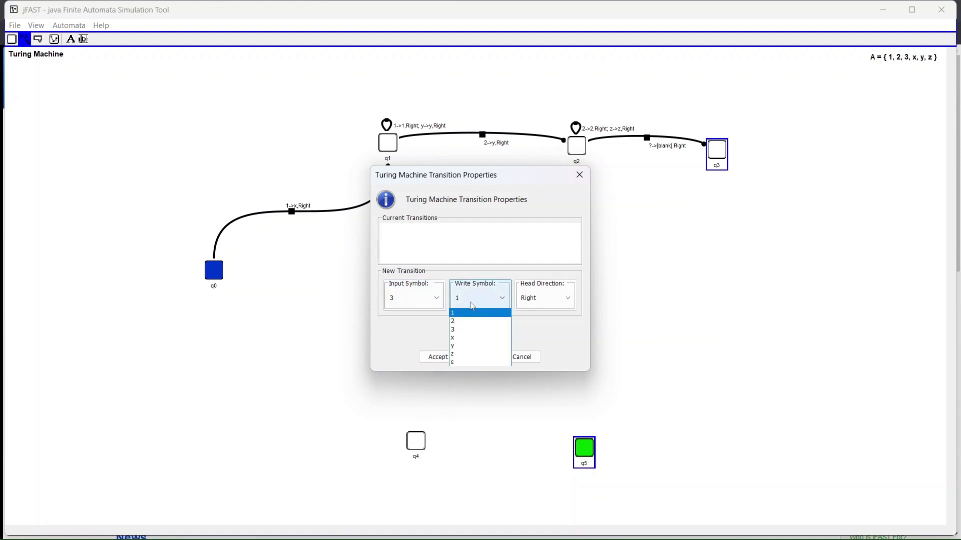
pyautogui.click(465, 353)
pyautogui.click(533, 306)
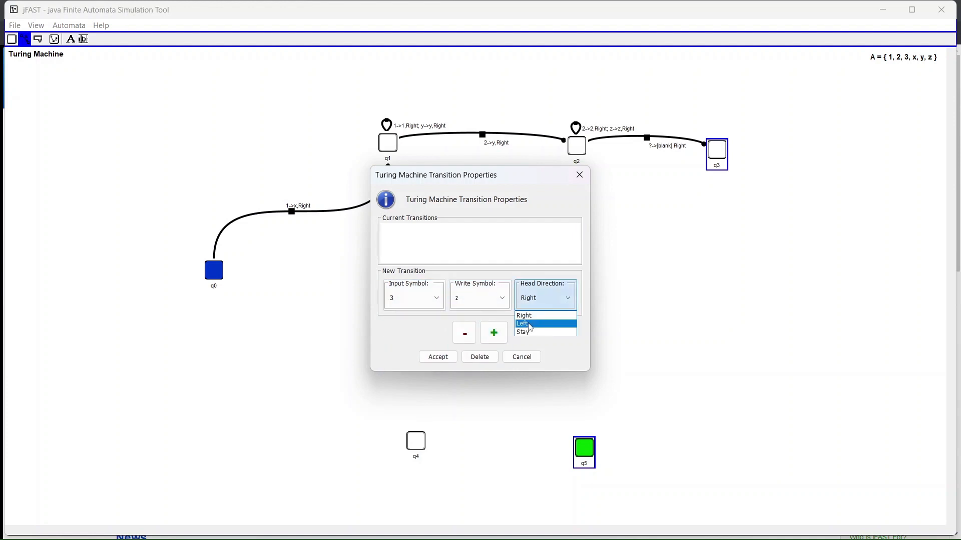
pyautogui.click(530, 324)
pyautogui.click(495, 334)
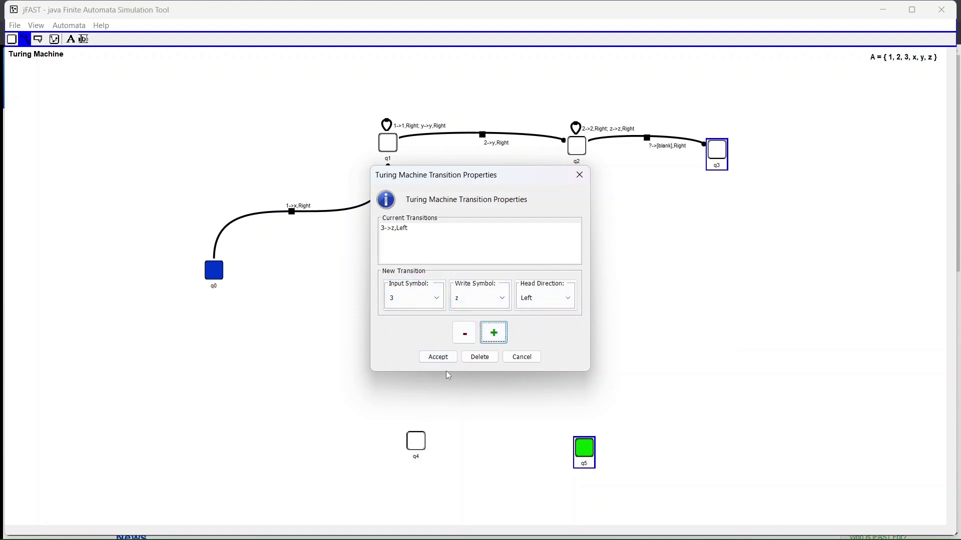
pyautogui.click(434, 357)
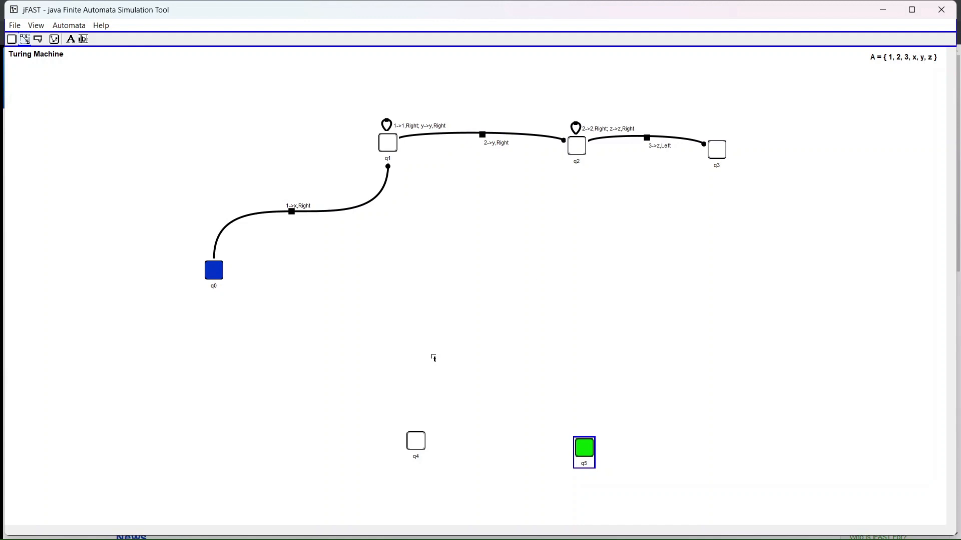
# Create a self-loop on q3, replacing its default rule with input 2, write 2, head direction Left.
pyautogui.click(719, 153)
pyautogui.moveTo(719, 153)
pyautogui.mouseDown()
pyautogui.moveTo(726, 105)
pyautogui.moveTo(716, 148)
pyautogui.mouseUp()
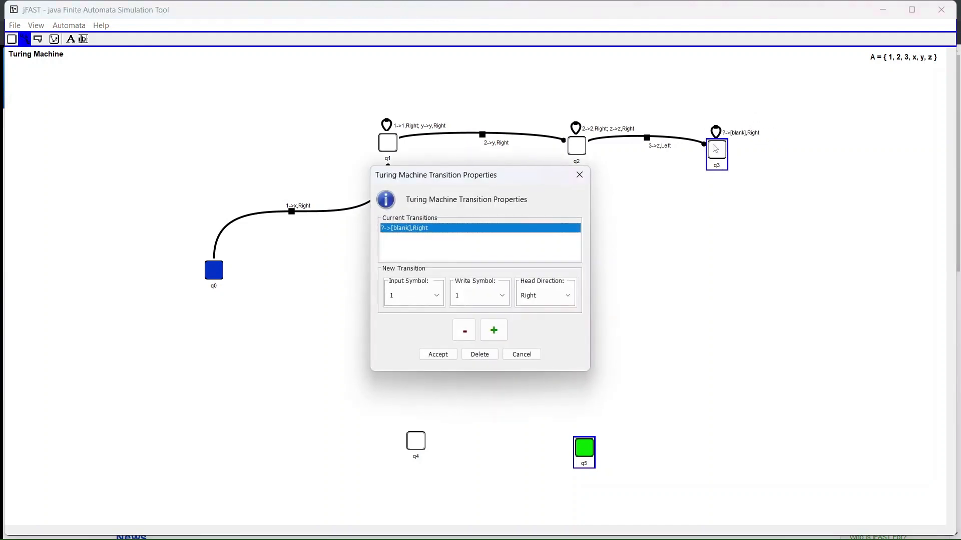
pyautogui.click(465, 331)
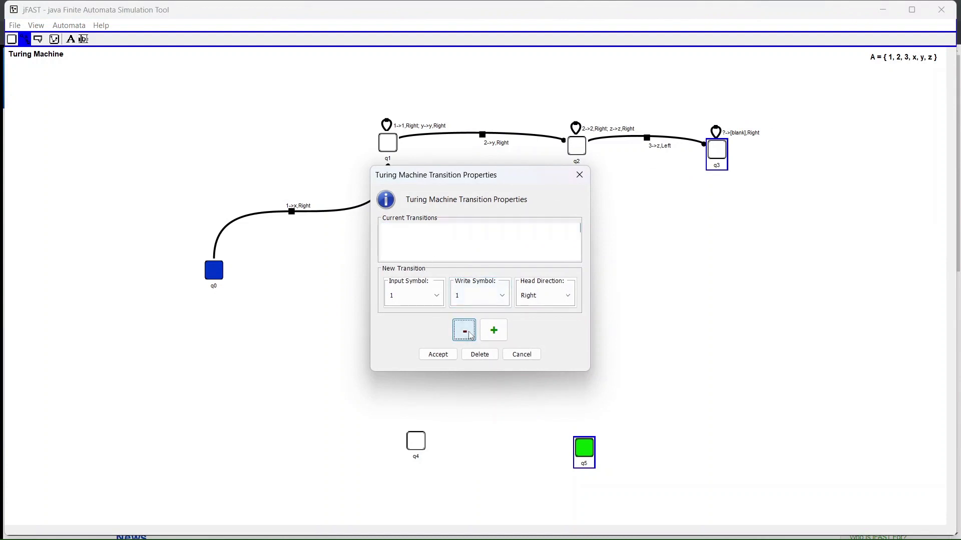
pyautogui.click(426, 300)
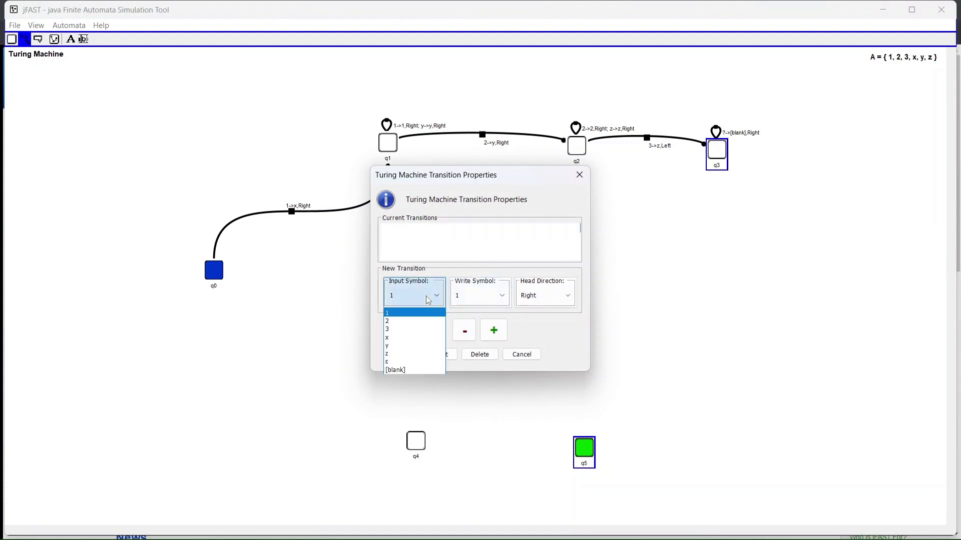
pyautogui.click(415, 322)
pyautogui.click(479, 299)
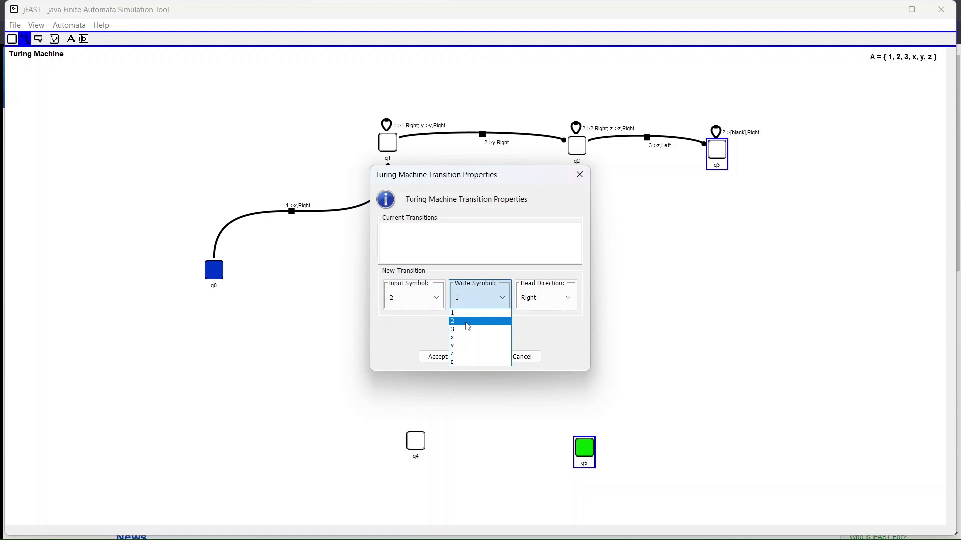
pyautogui.click(467, 326)
pyautogui.click(464, 333)
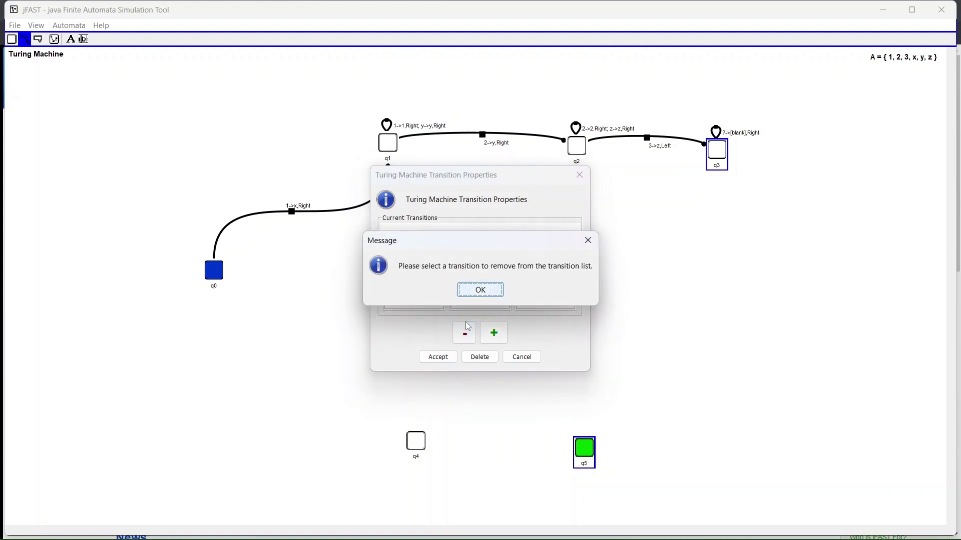
pyautogui.click(582, 246)
pyautogui.click(545, 298)
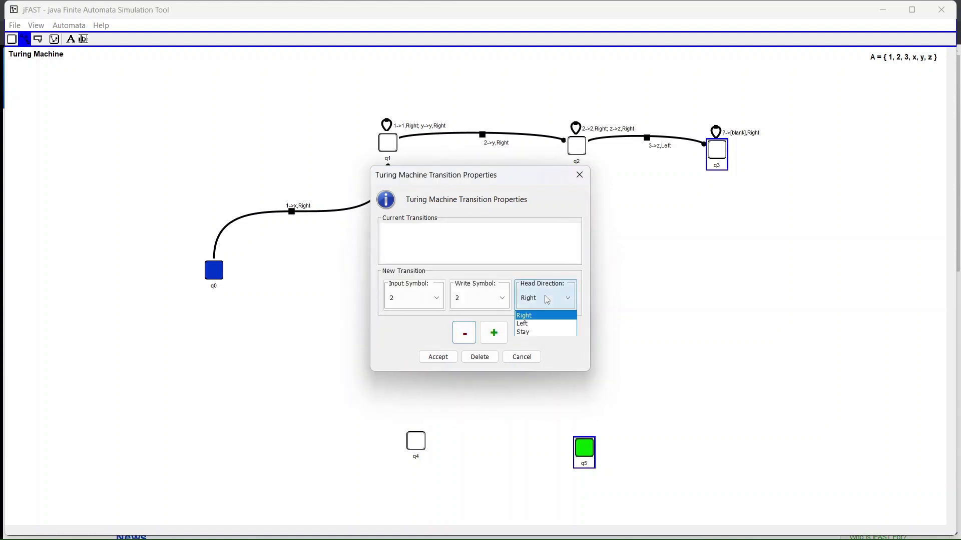
pyautogui.click(541, 325)
pyautogui.click(504, 335)
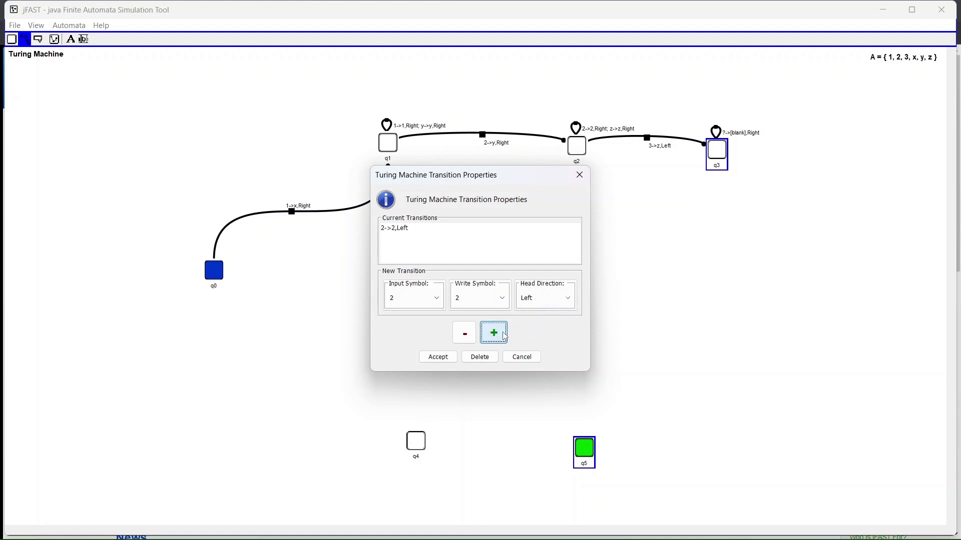
# Add a rule to q3's self-loop with input y, write y, head direction Left.
pyautogui.click(433, 300)
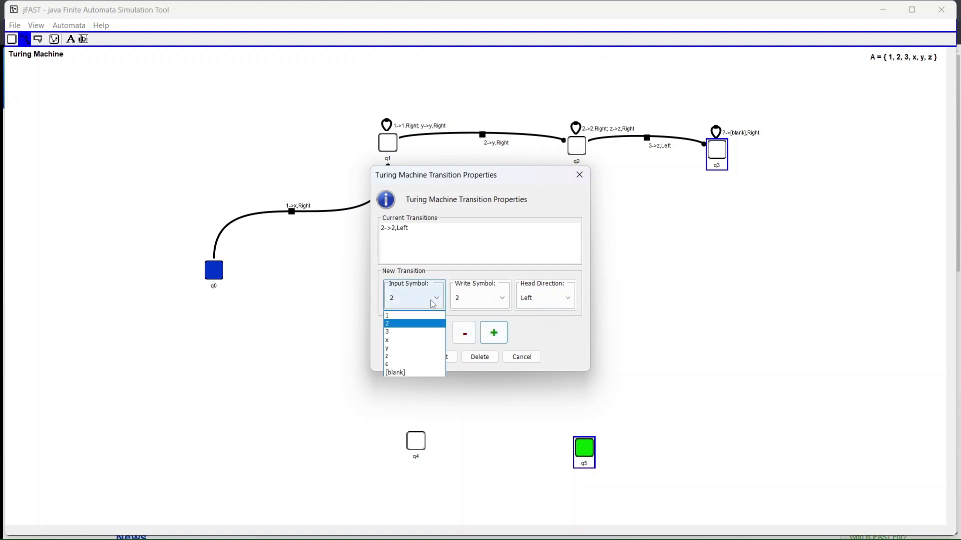
pyautogui.click(413, 352)
pyautogui.click(481, 297)
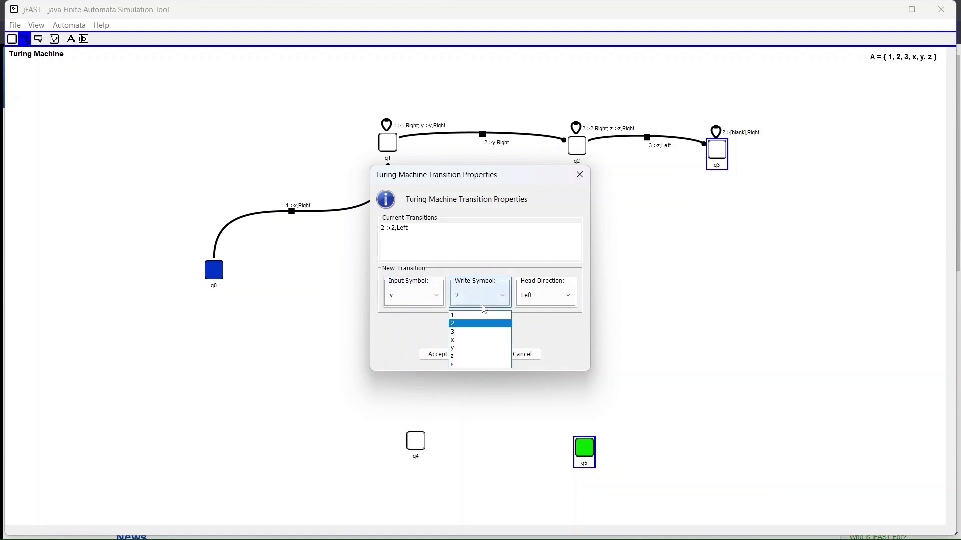
pyautogui.click(481, 351)
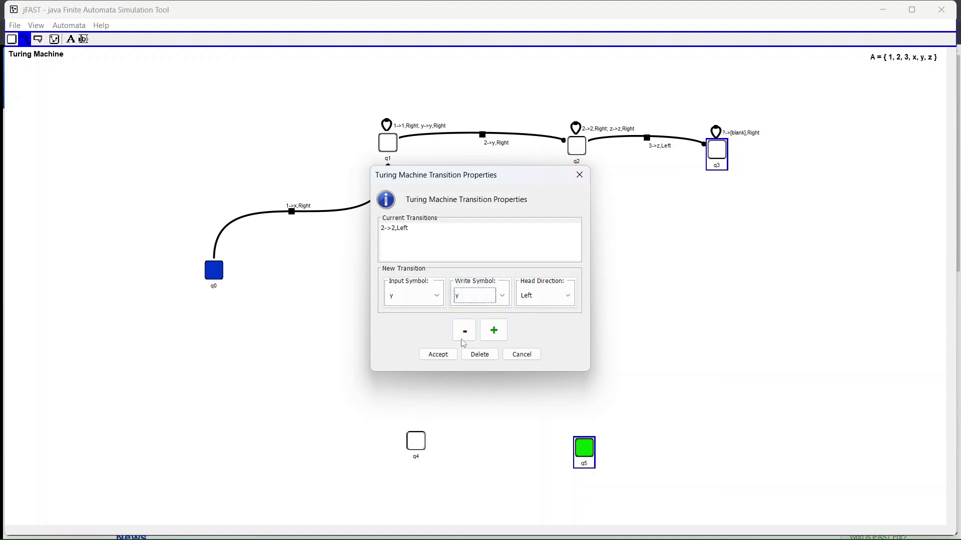
pyautogui.click(494, 330)
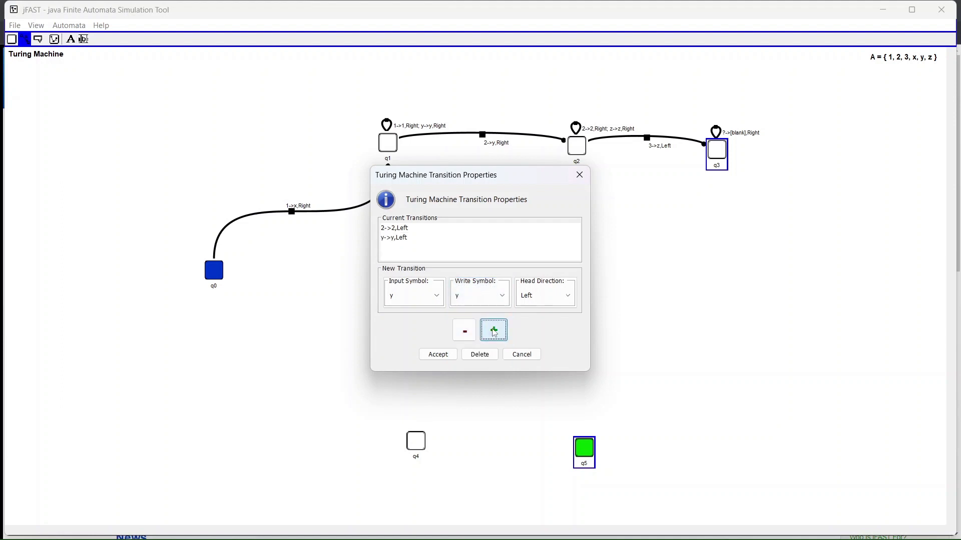
# Add a rule to q3's self-loop with input 1, write 1, head direction Left.
pyautogui.click(431, 296)
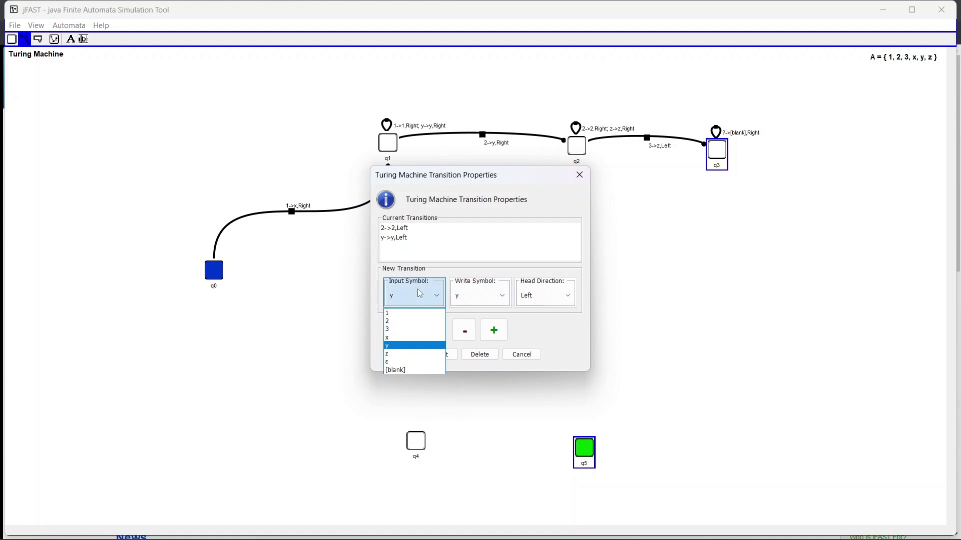
pyautogui.click(400, 320)
pyautogui.click(482, 296)
pyautogui.click(473, 321)
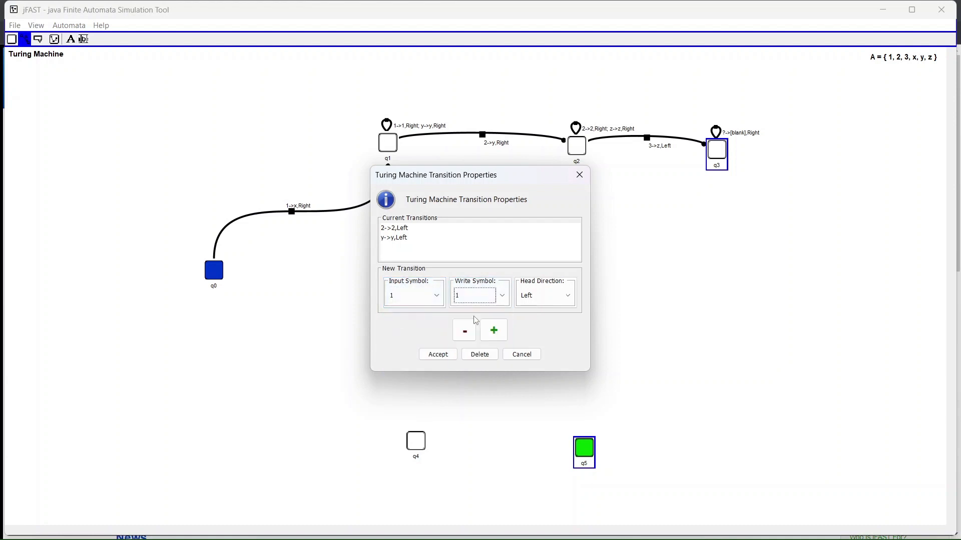
pyautogui.click(495, 334)
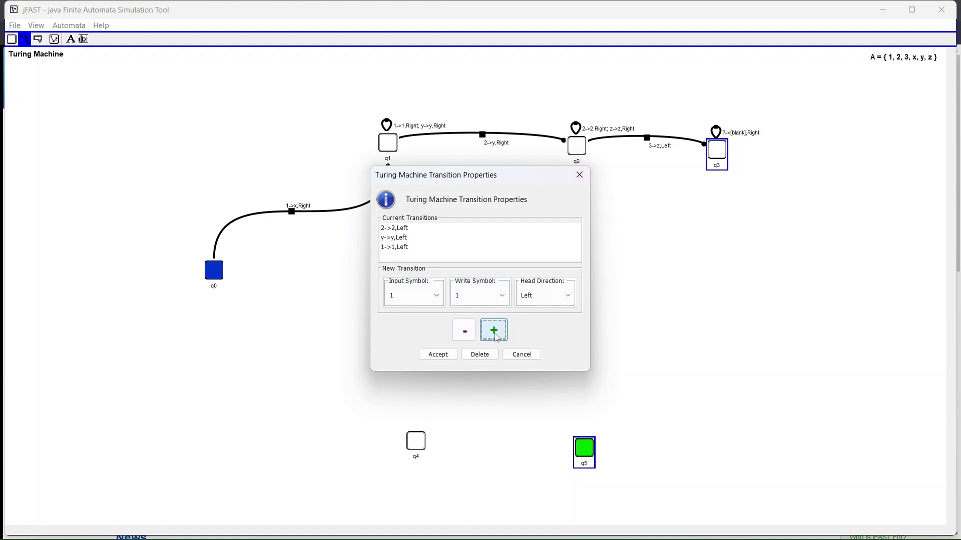
# Add a rule to q3's self-loop with input z, write z, head direction Left.
pyautogui.click(407, 289)
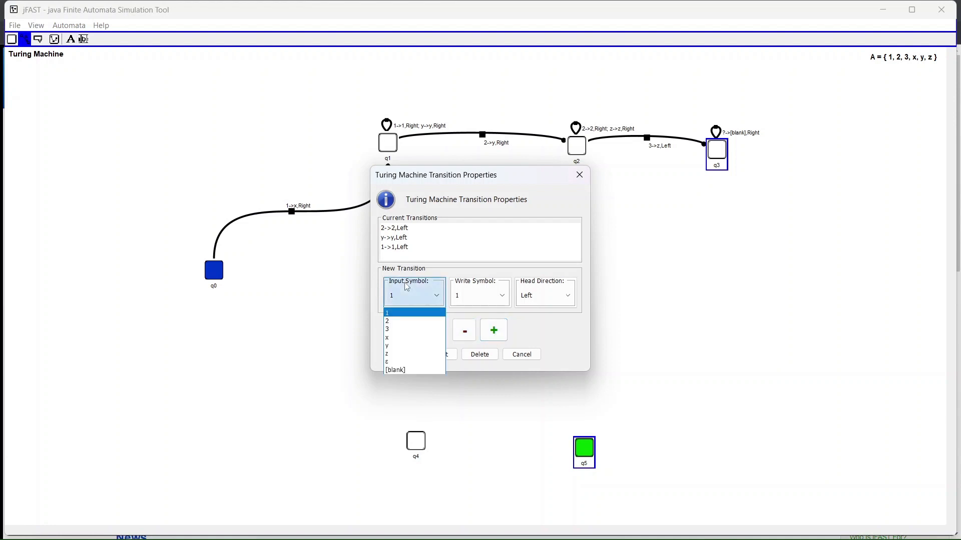
pyautogui.click(400, 354)
pyautogui.click(484, 295)
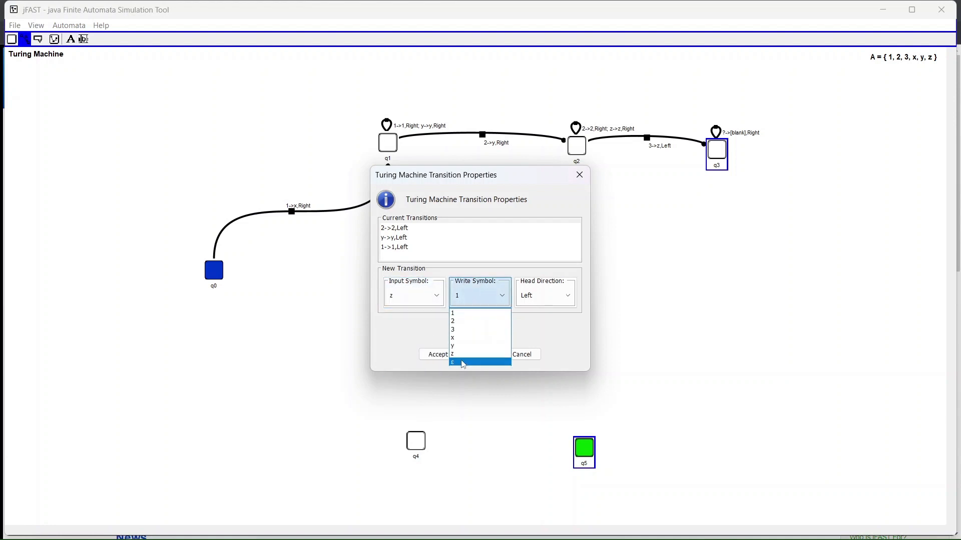
pyautogui.click(473, 354)
pyautogui.click(492, 331)
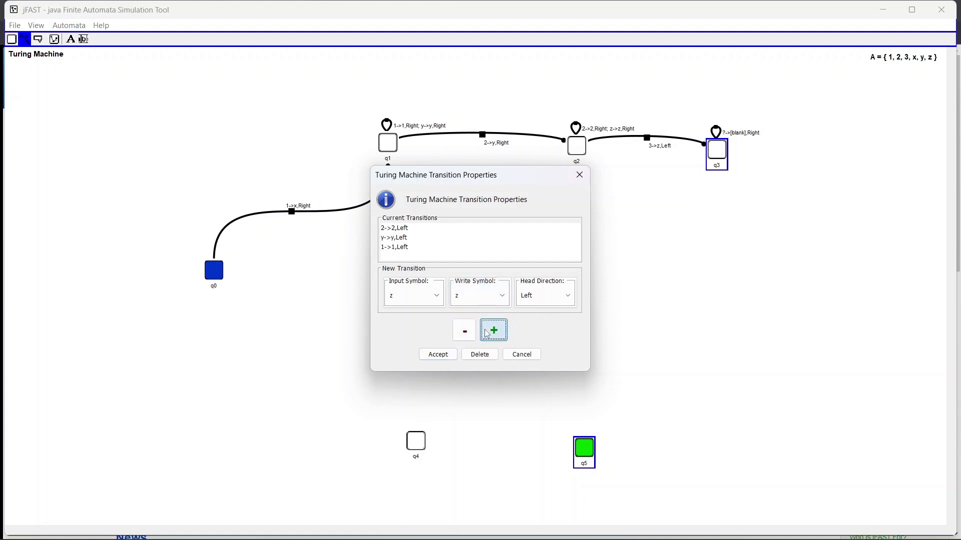
# Accept q3's self-loop rules and create a transition from q3 to q0, replacing its default rule with input x, write x, head direction Right.
pyautogui.click(439, 354)
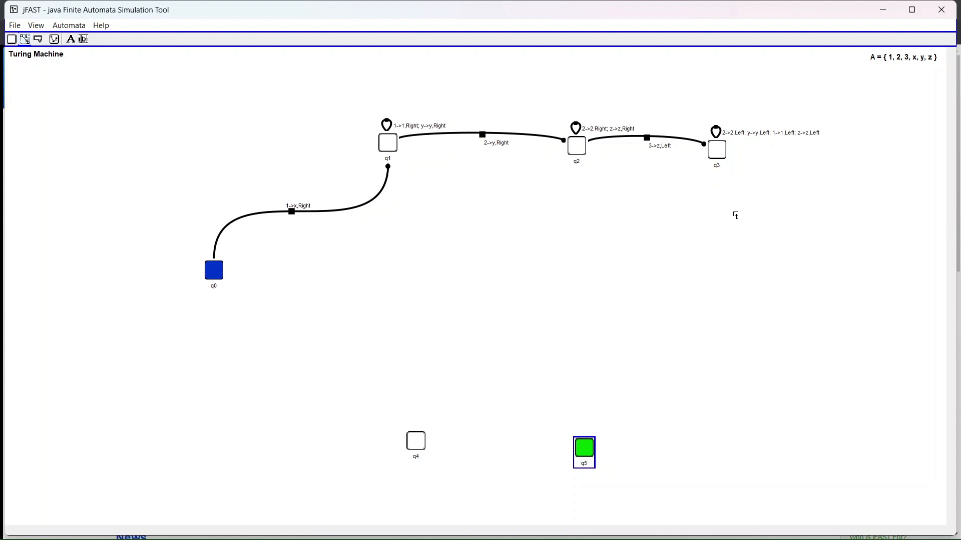
pyautogui.moveTo(717, 160); pyautogui.dragTo(214, 275)
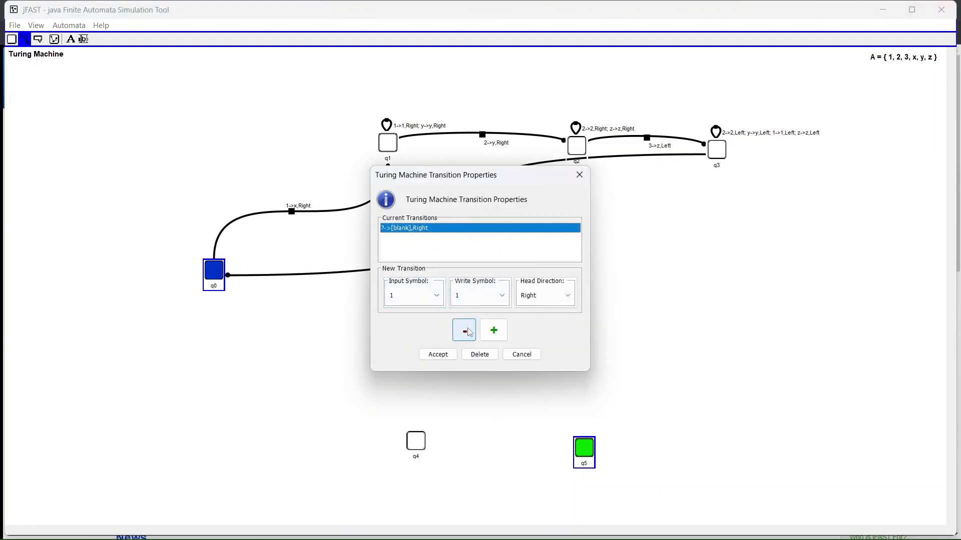
pyautogui.click(466, 331)
pyautogui.click(430, 306)
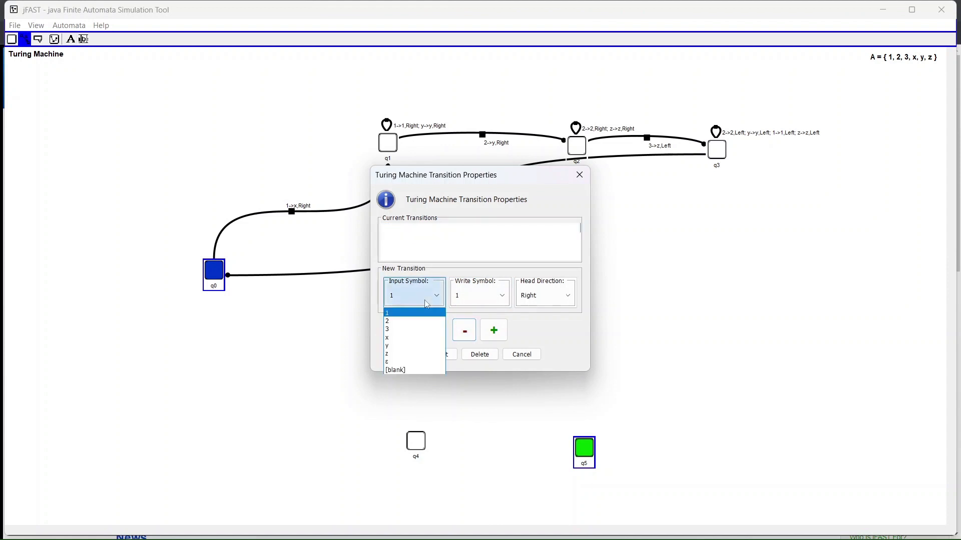
pyautogui.click(408, 339)
pyautogui.click(478, 296)
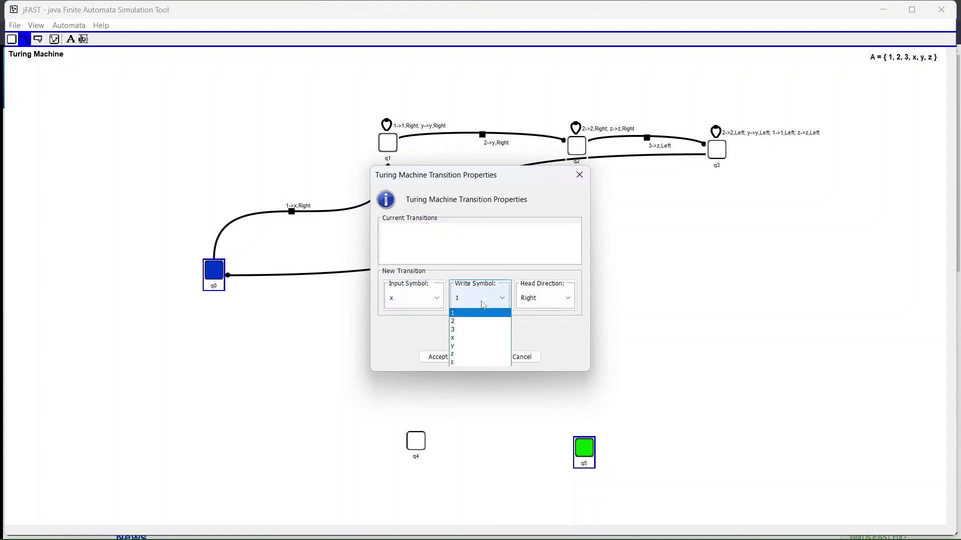
pyautogui.click(471, 339)
pyautogui.click(465, 333)
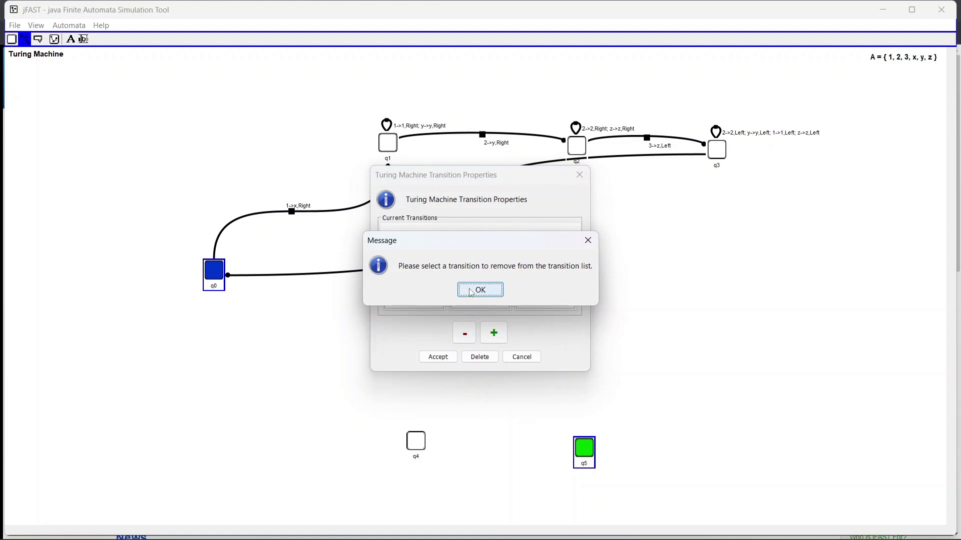
pyautogui.click(588, 240)
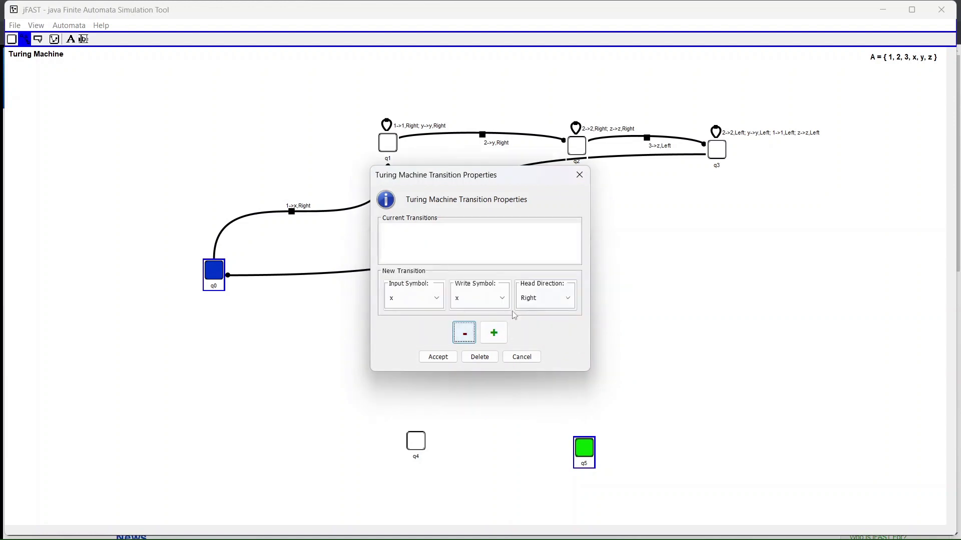
pyautogui.click(492, 332)
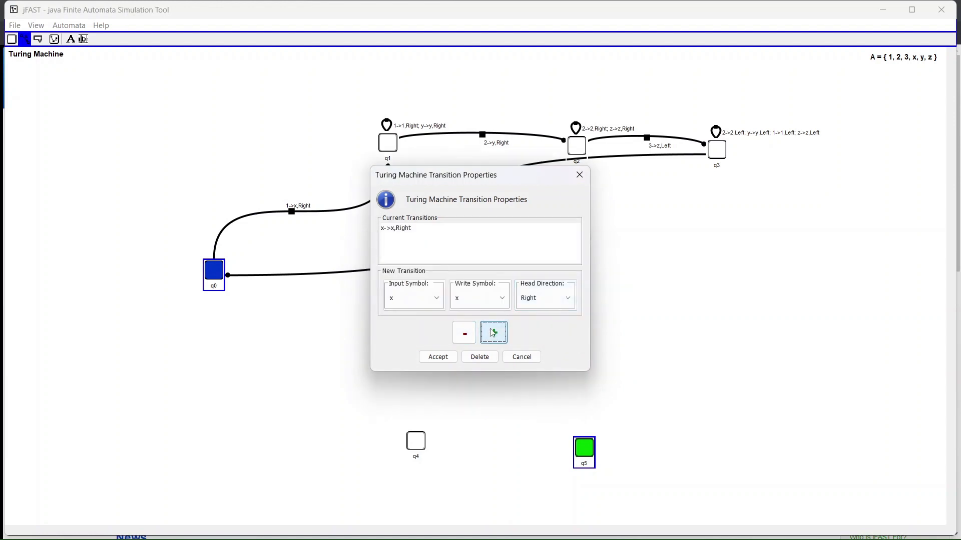
pyautogui.click(442, 357)
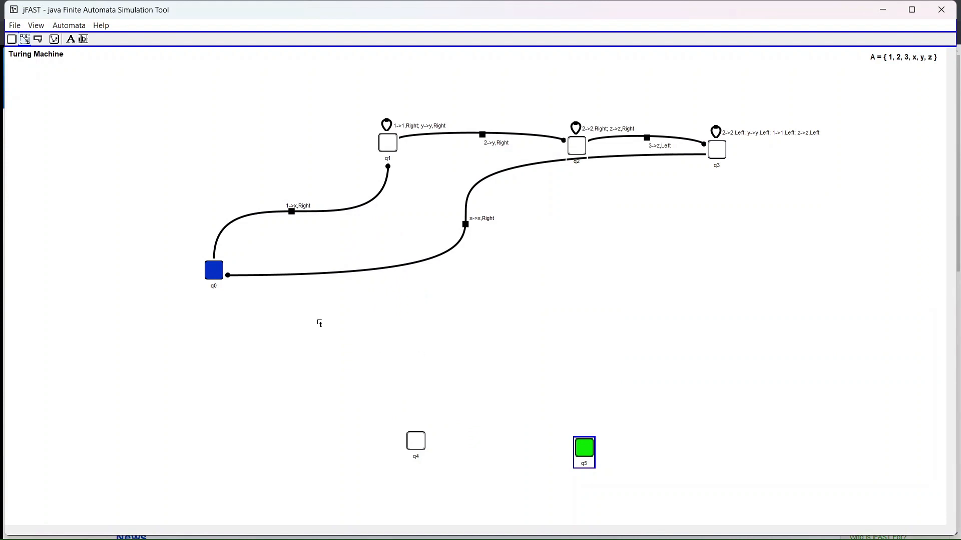
# Create a transition from q0 to q4, replacing its default rule with input y, write y, head direction Right.
pyautogui.click(220, 282)
pyautogui.moveTo(220, 282); pyautogui.dragTo(416, 443)
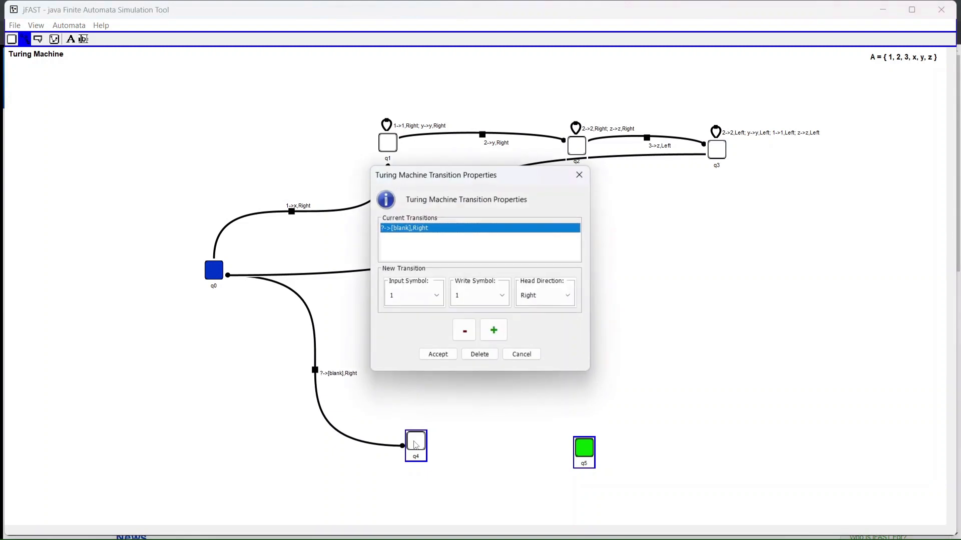
pyautogui.click(465, 330)
pyautogui.click(436, 305)
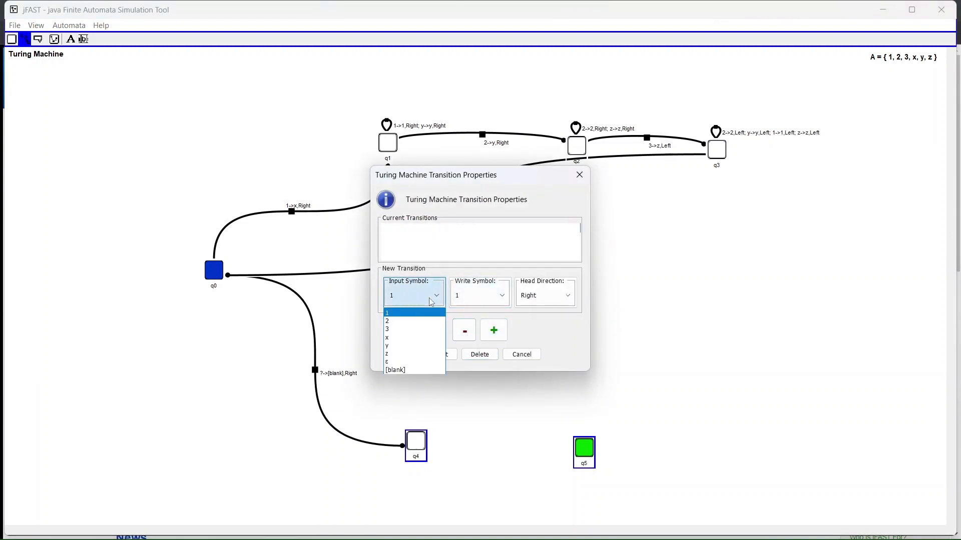
pyautogui.click(407, 349)
pyautogui.click(480, 295)
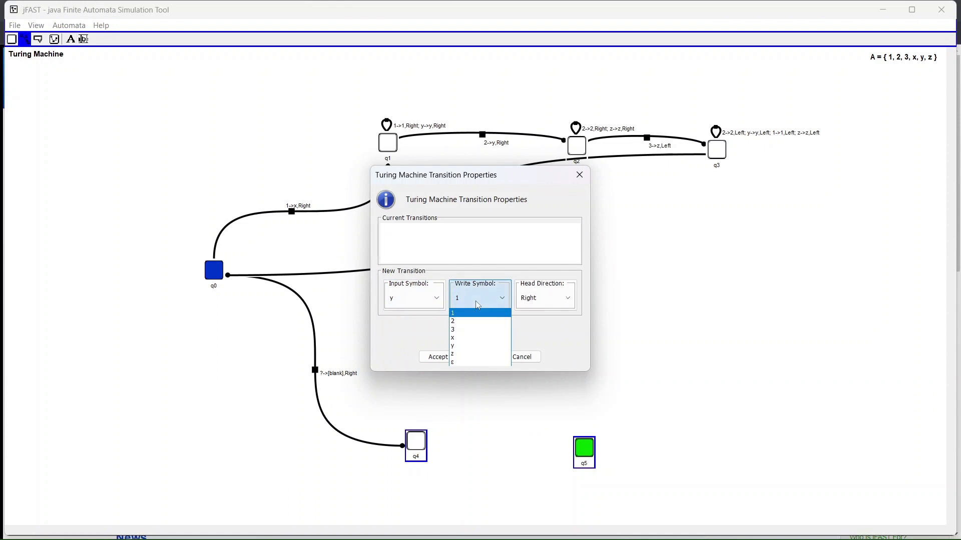
pyautogui.click(474, 346)
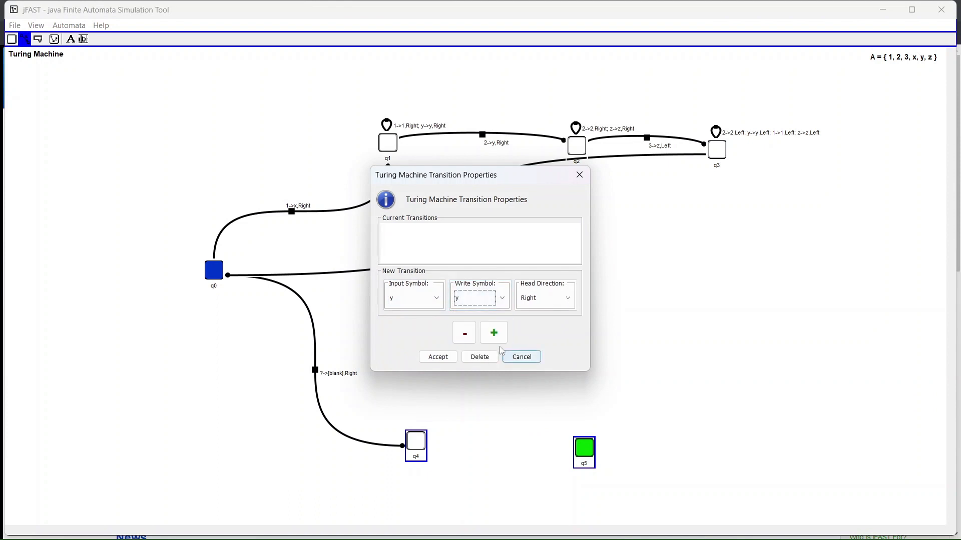
pyautogui.click(495, 338)
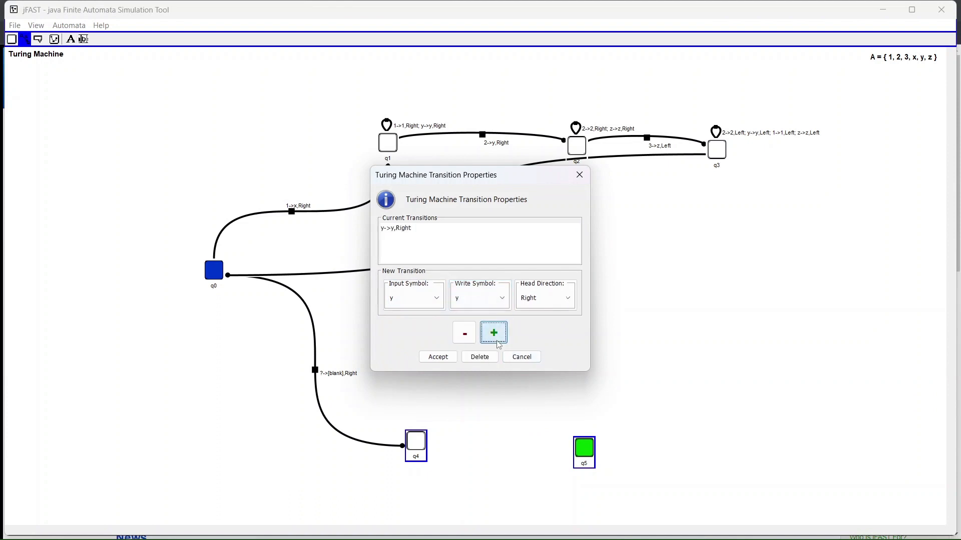
pyautogui.click(443, 358)
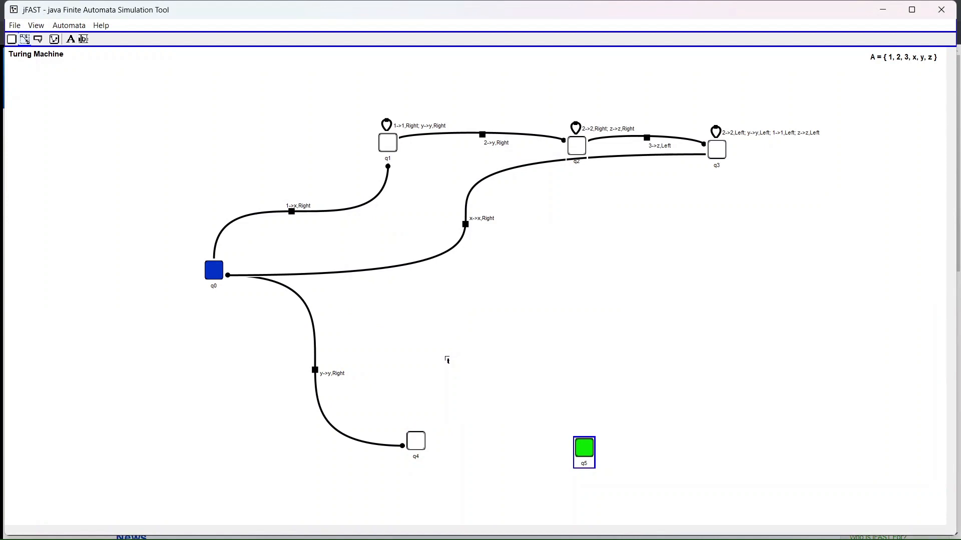
# Create a self-loop on q4, replacing its default rule with input y, write y, head direction Right.
pyautogui.click(408, 440)
pyautogui.moveTo(408, 441)
pyautogui.mouseDown()
pyautogui.moveTo(398, 360)
pyautogui.moveTo(417, 442)
pyautogui.mouseUp()
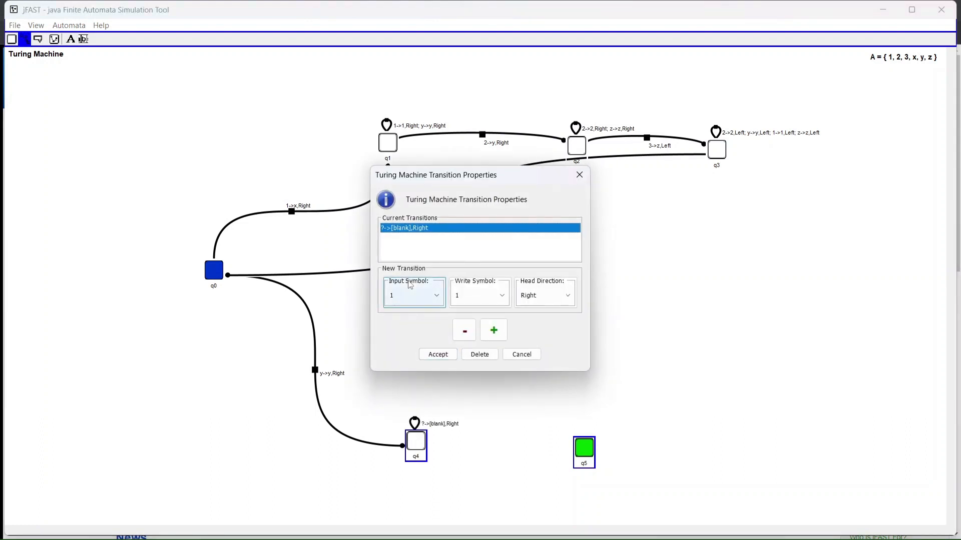
pyautogui.click(464, 331)
pyautogui.click(433, 293)
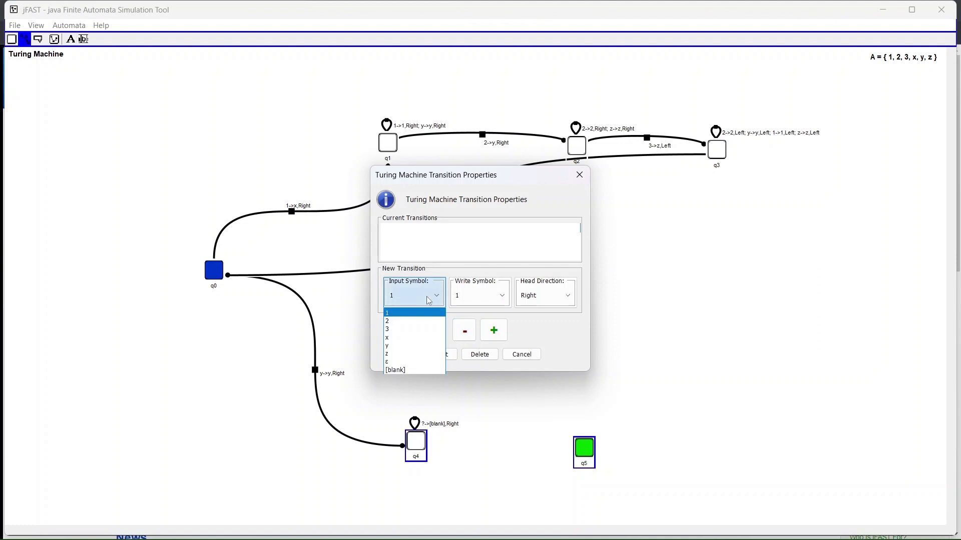
pyautogui.click(411, 350)
pyautogui.click(472, 302)
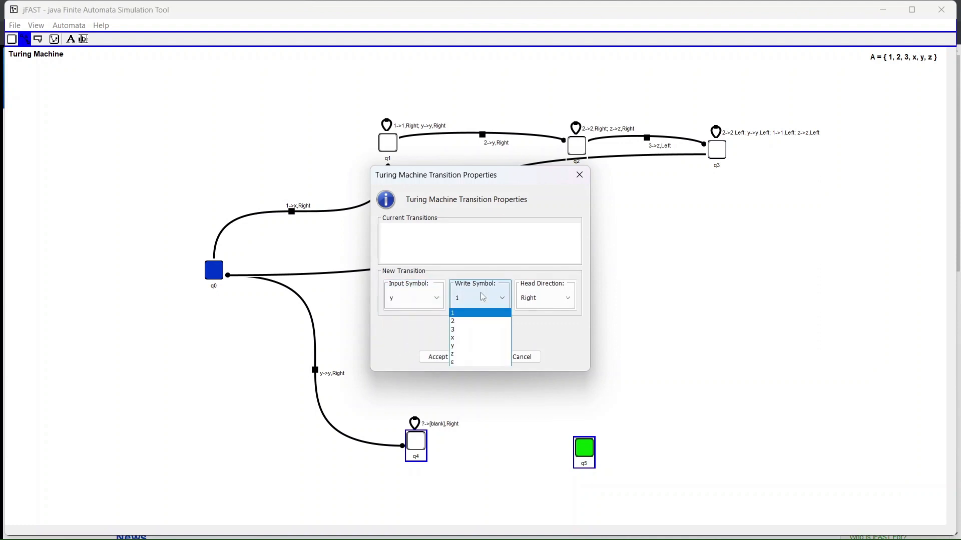
pyautogui.click(459, 350)
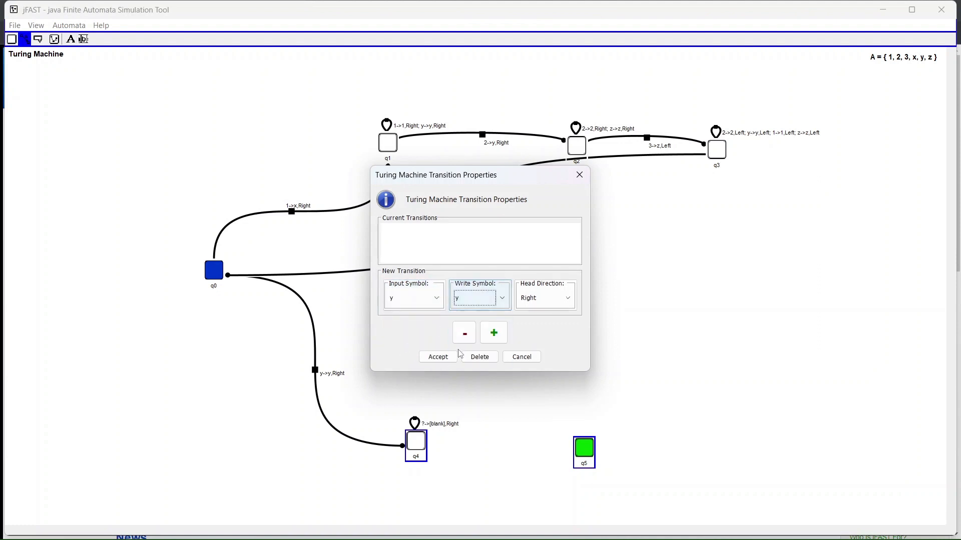
pyautogui.click(494, 333)
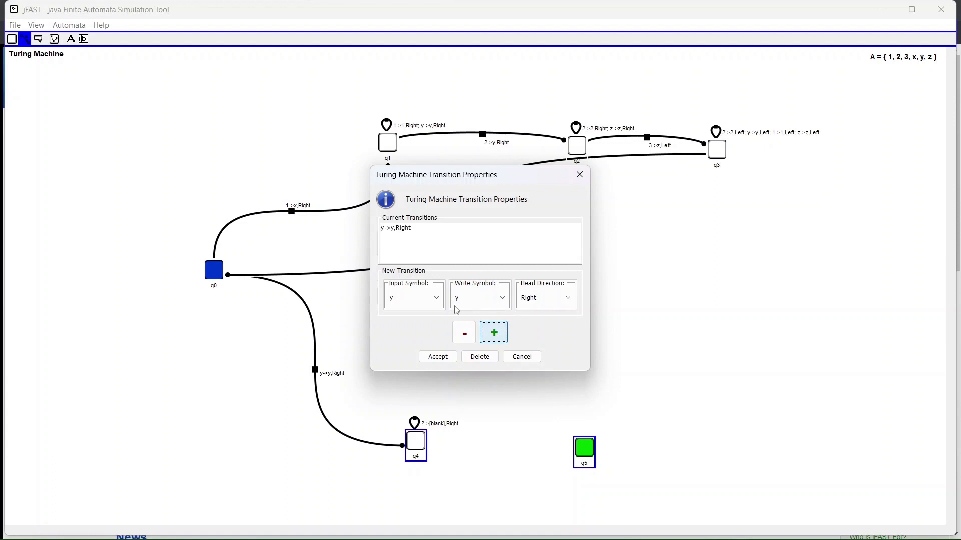
# Add a rule to q4's self-loop with input z, write z, head direction Right, and accept the transition.
pyautogui.click(405, 299)
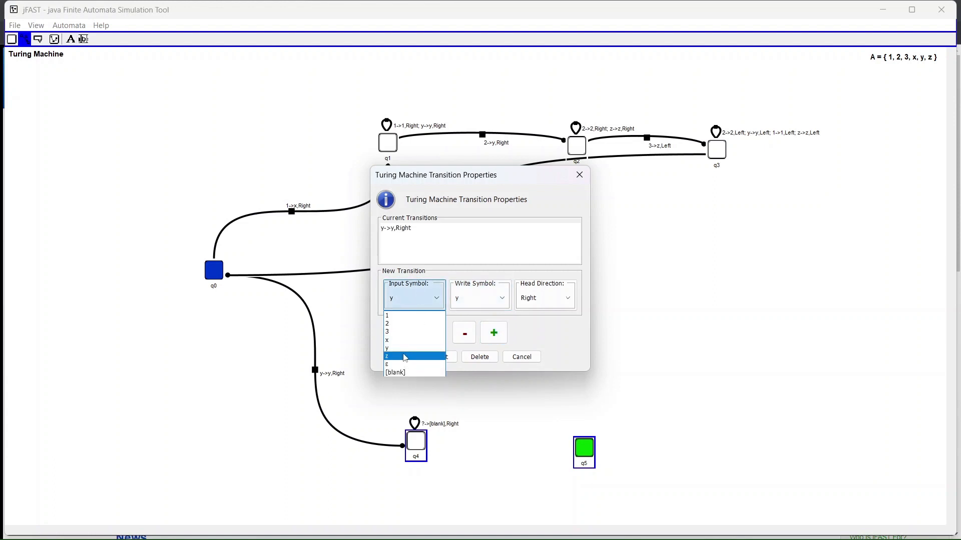
pyautogui.click(408, 357)
pyautogui.click(475, 299)
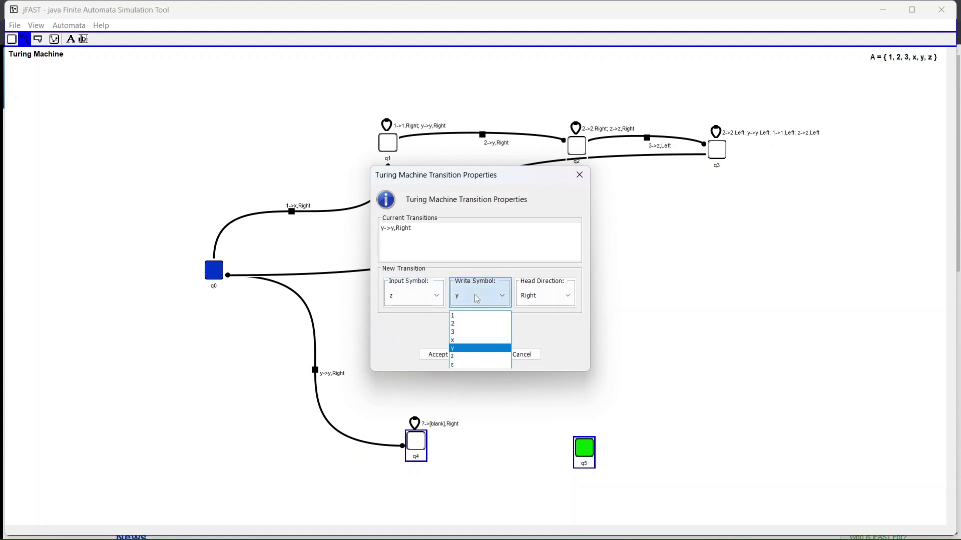
pyautogui.click(458, 357)
pyautogui.click(486, 339)
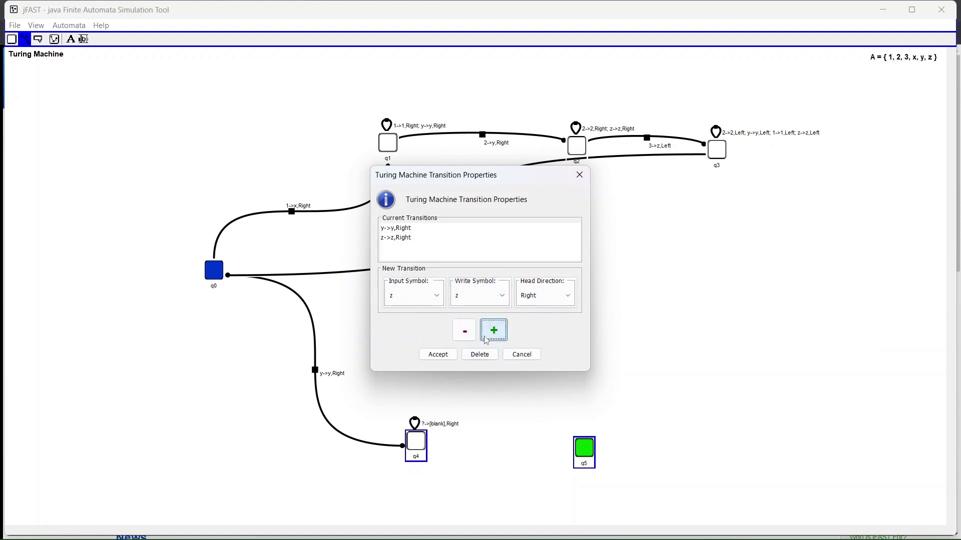
pyautogui.click(438, 354)
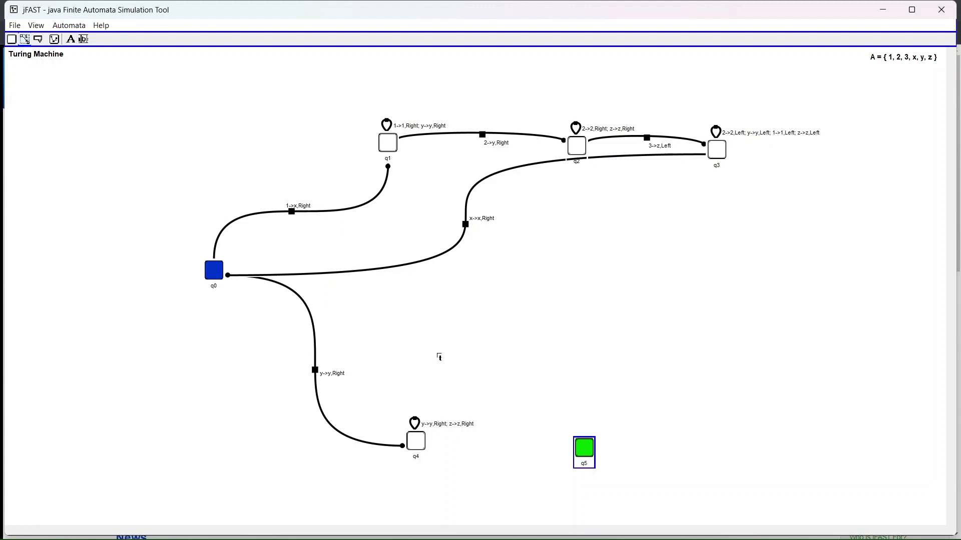
# Create a transition from q4 to accept state q5, replacing its default rule with input ε, write ε, head direction Right.
pyautogui.click(420, 444)
pyautogui.moveTo(420, 444); pyautogui.dragTo(582, 450)
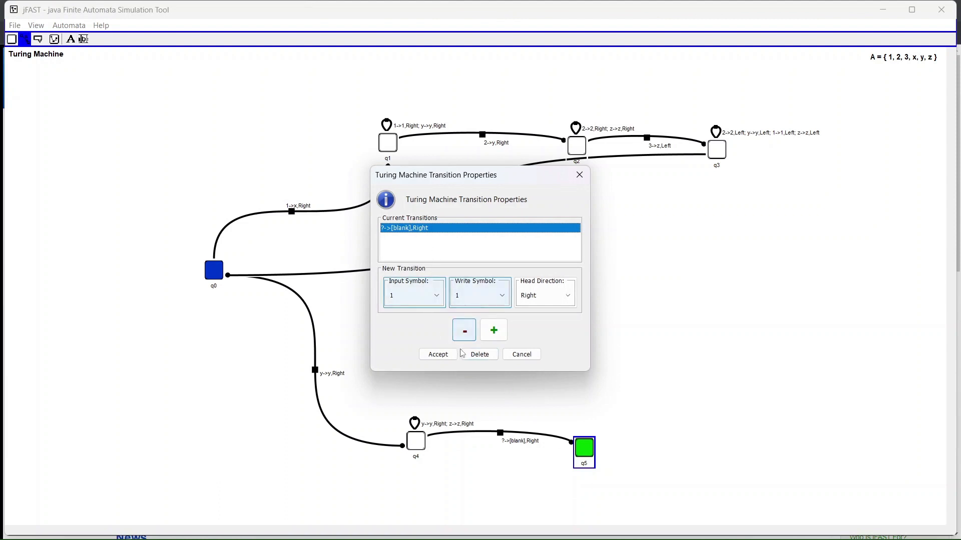
pyautogui.click(465, 331)
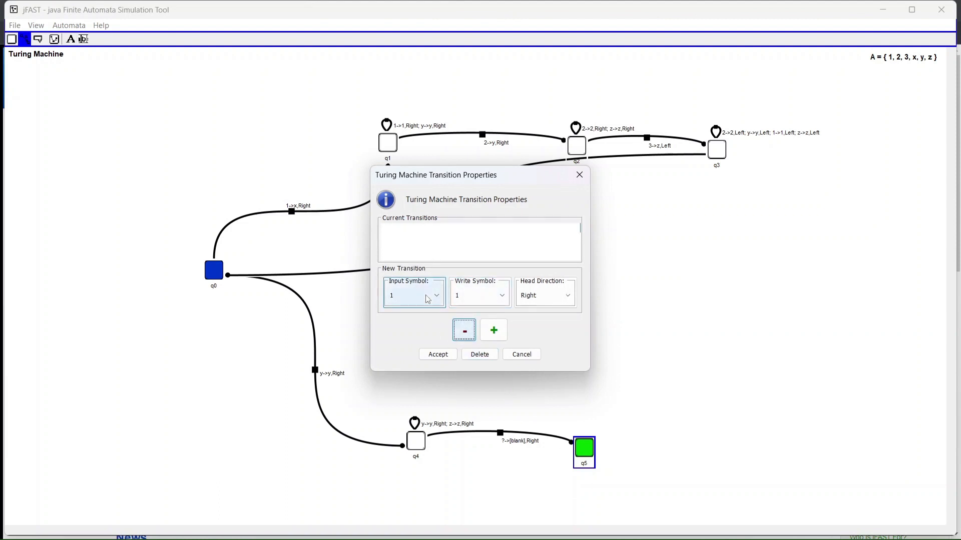
pyautogui.click(428, 298)
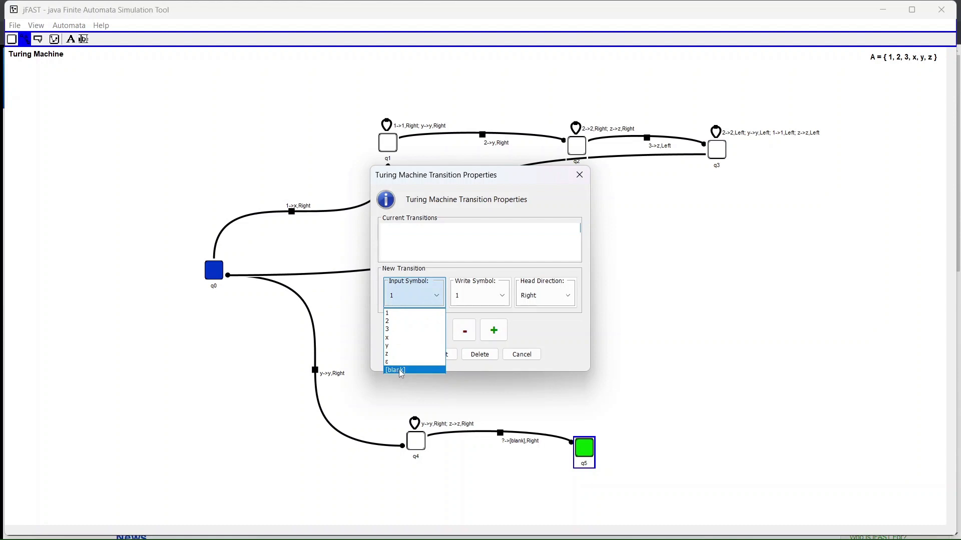
pyautogui.click(494, 296)
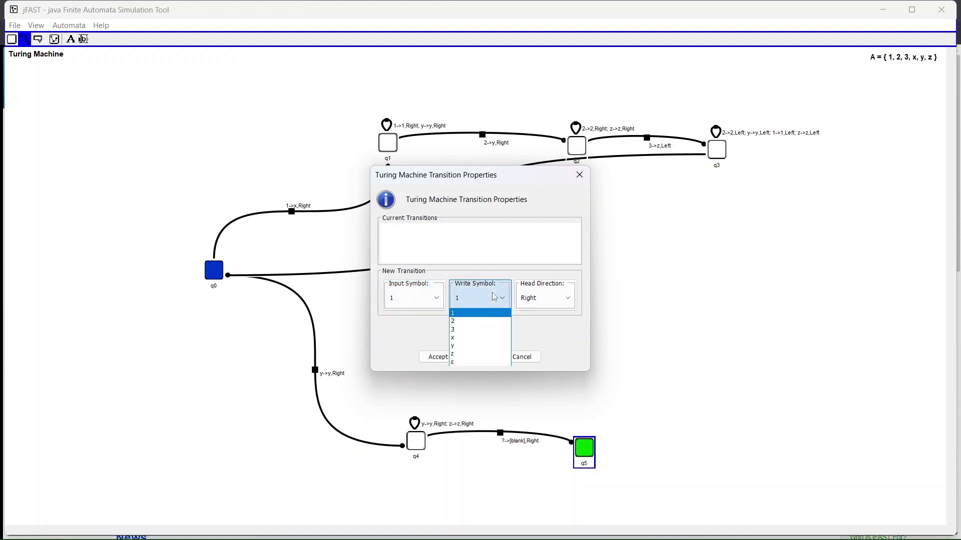
pyautogui.click(480, 365)
pyautogui.click(416, 298)
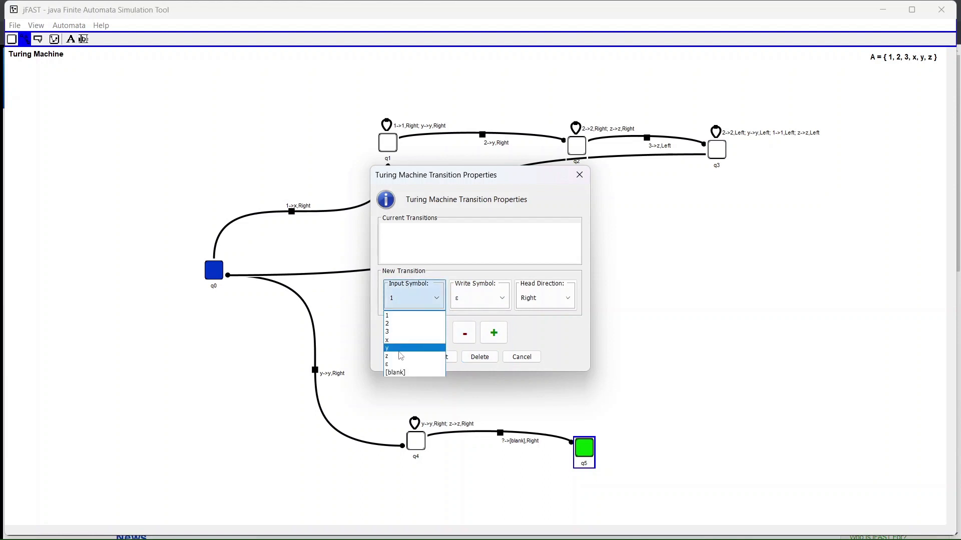
pyautogui.click(398, 363)
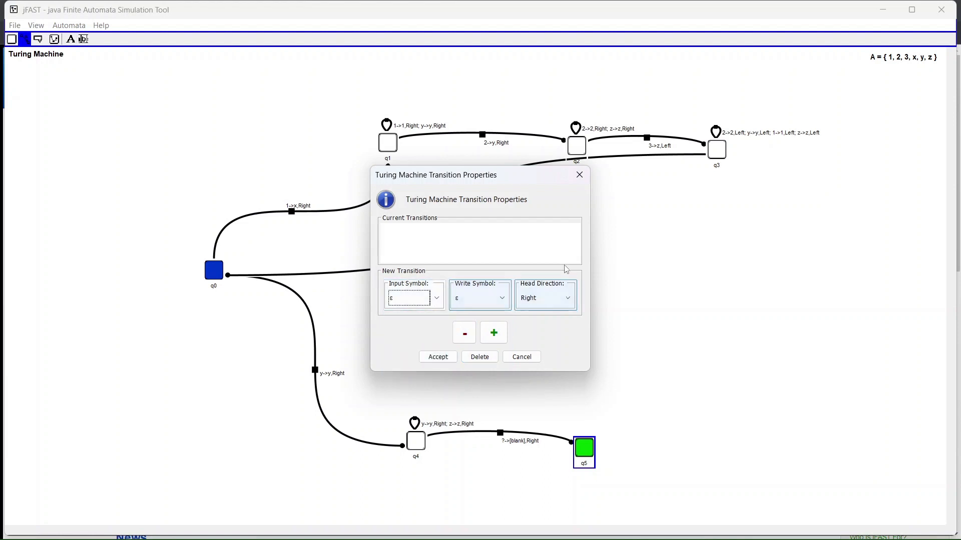
pyautogui.click(493, 335)
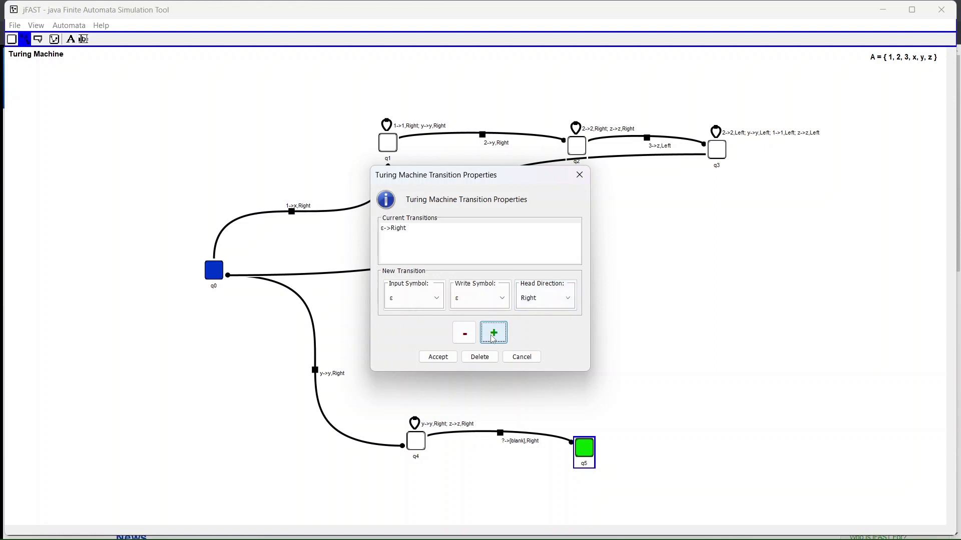
pyautogui.click(443, 357)
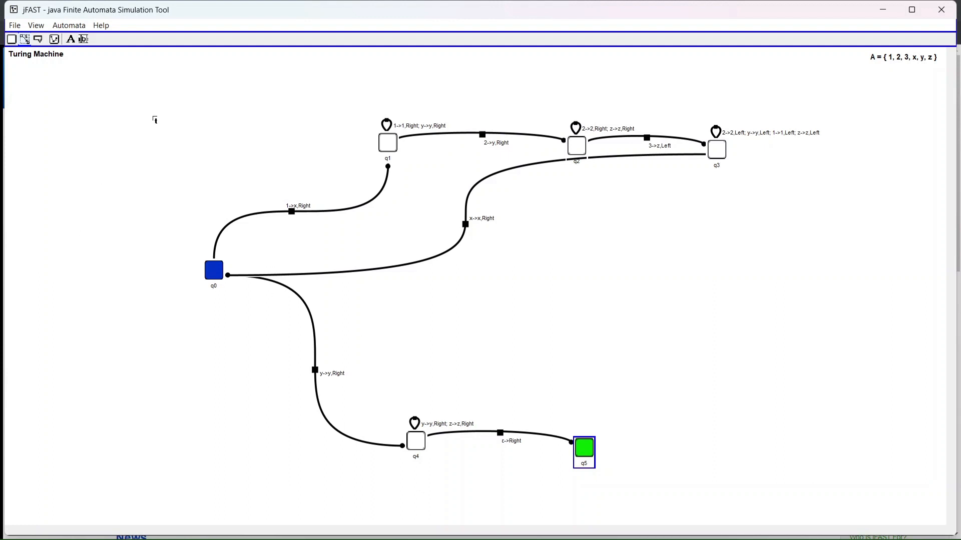
# Set the automaton's input to the sequence 1 2 3 from the alphabet elements.
pyautogui.click(83, 39)
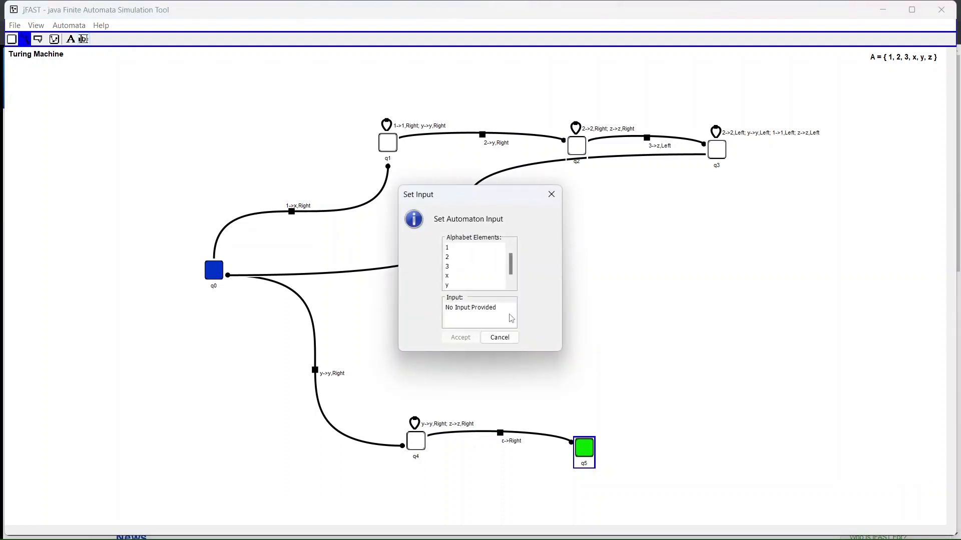
pyautogui.click(473, 311)
pyautogui.doubleClick(448, 248)
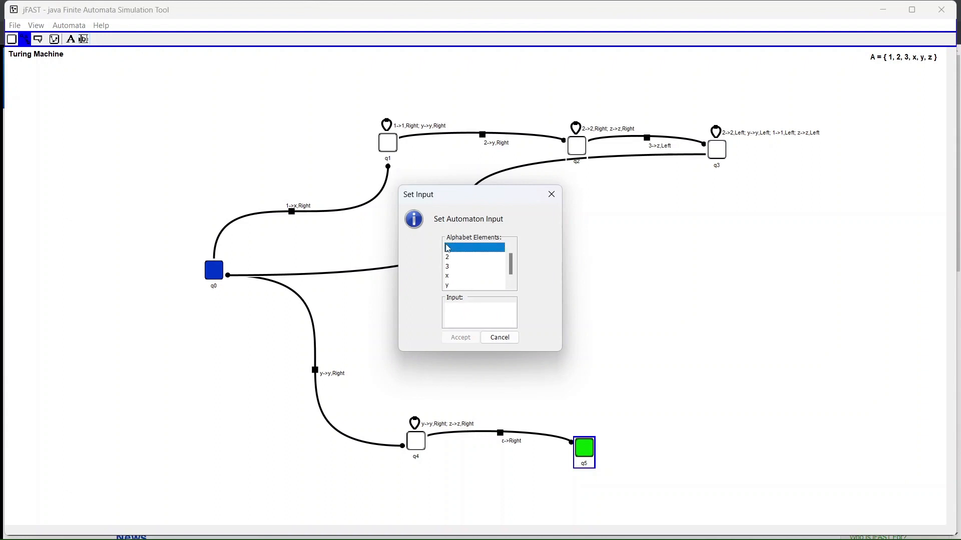
pyautogui.click(450, 258)
pyautogui.doubleClick(451, 259)
pyautogui.doubleClick(451, 267)
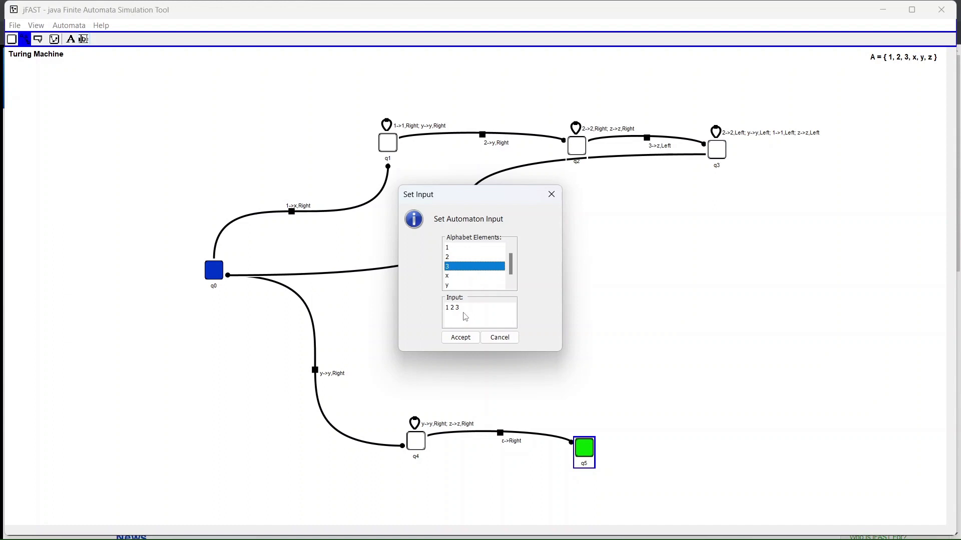
pyautogui.click(466, 338)
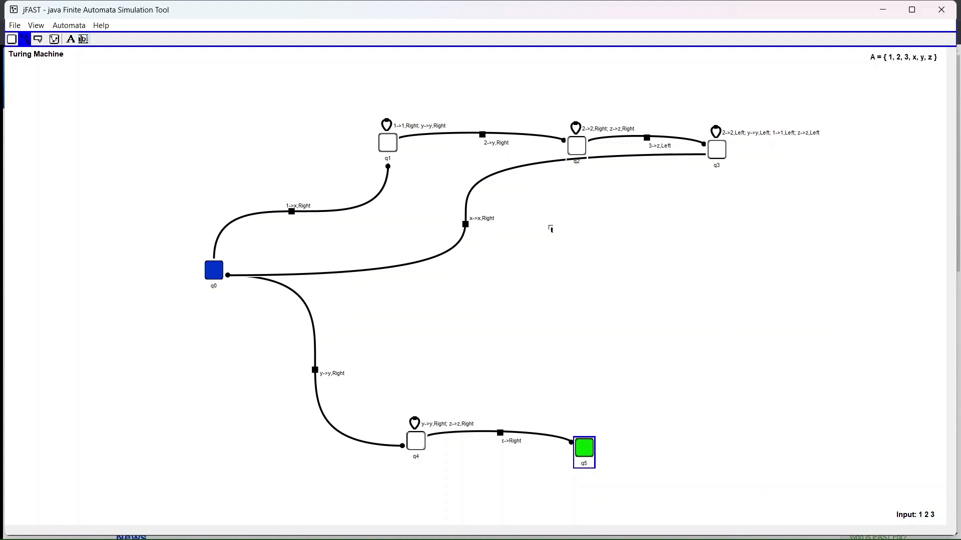
# Test the Turing machine on the input 1 2 3 and dismiss the test result.
pyautogui.click(63, 26)
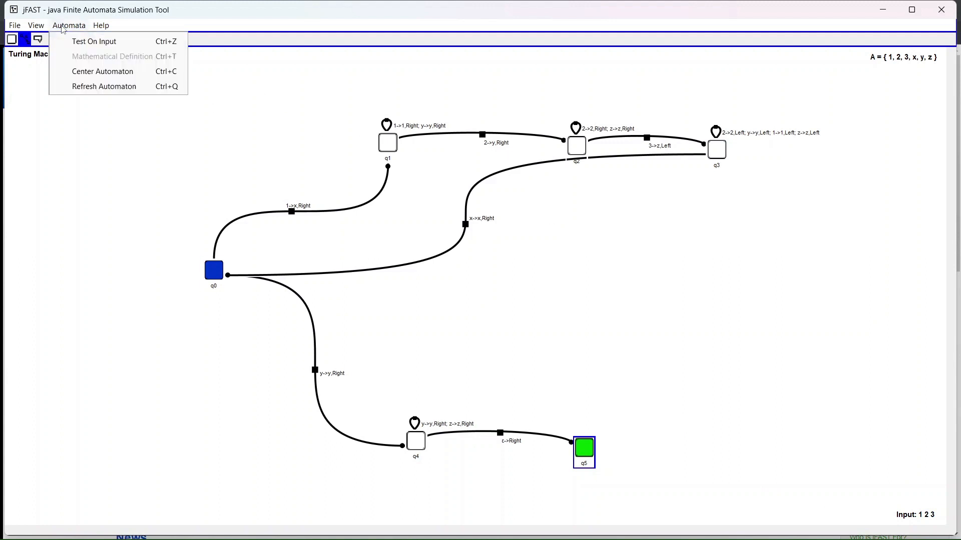
pyautogui.click(77, 43)
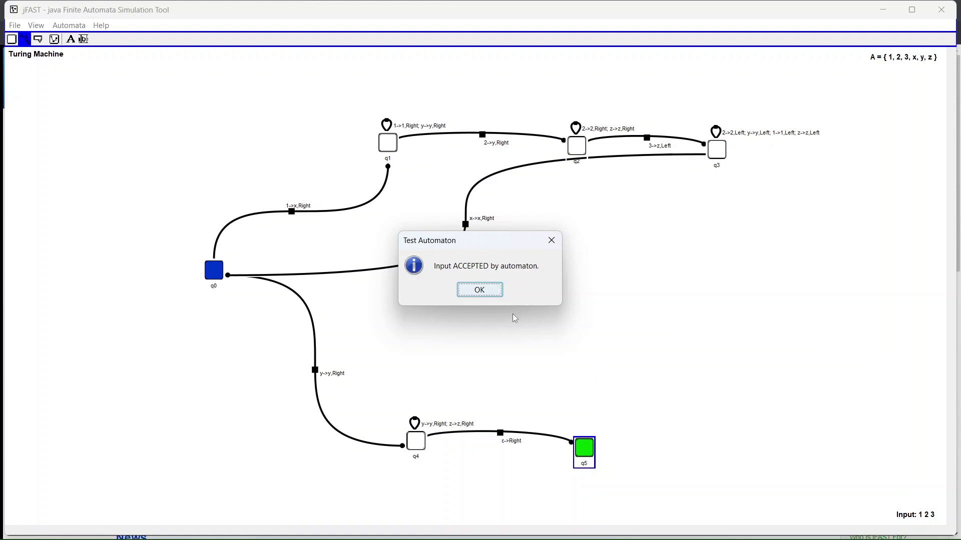
pyautogui.click(475, 292)
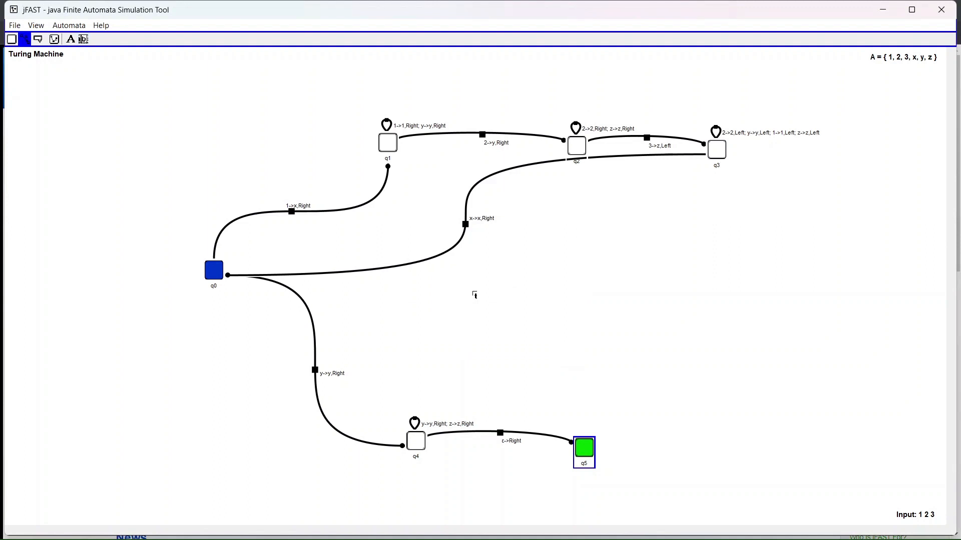
# Replace the automaton's input with the sequence 1 1 2 2 3 3 from the alphabet elements.
pyautogui.click(83, 39)
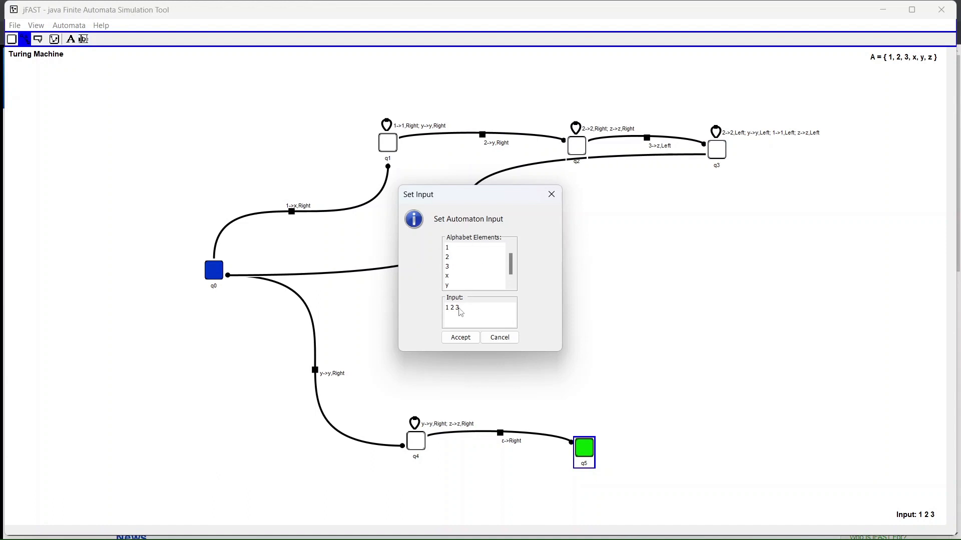
pyautogui.press('BackSpace')
pyautogui.press('BackSpace')
pyautogui.press('BackSpace')
pyautogui.press('BackSpace')
pyautogui.doubleClick(449, 250)
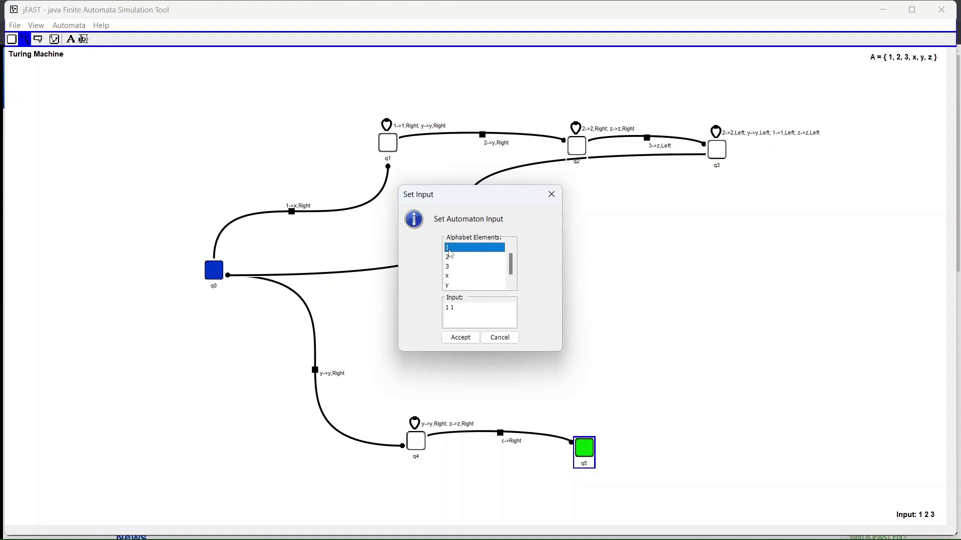
pyautogui.doubleClick(448, 259)
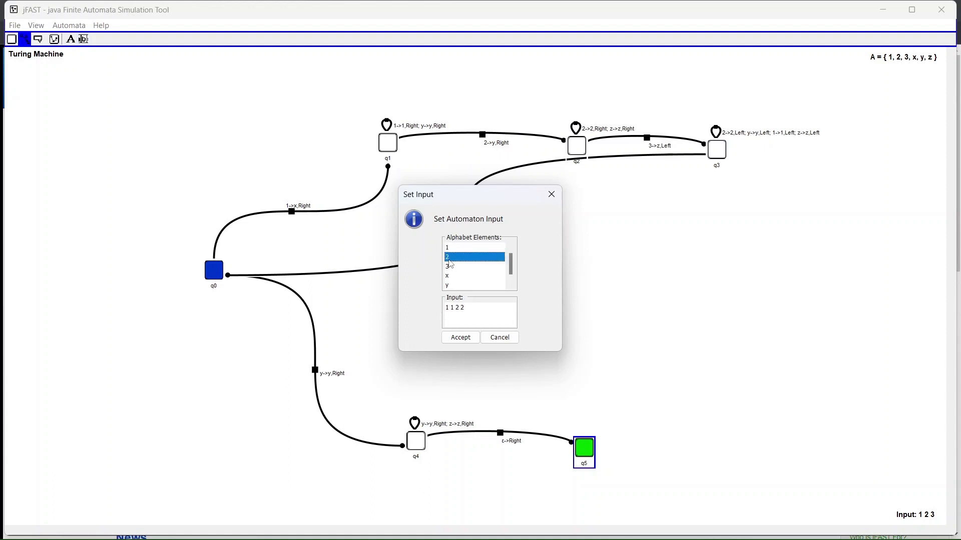
pyautogui.doubleClick(450, 268)
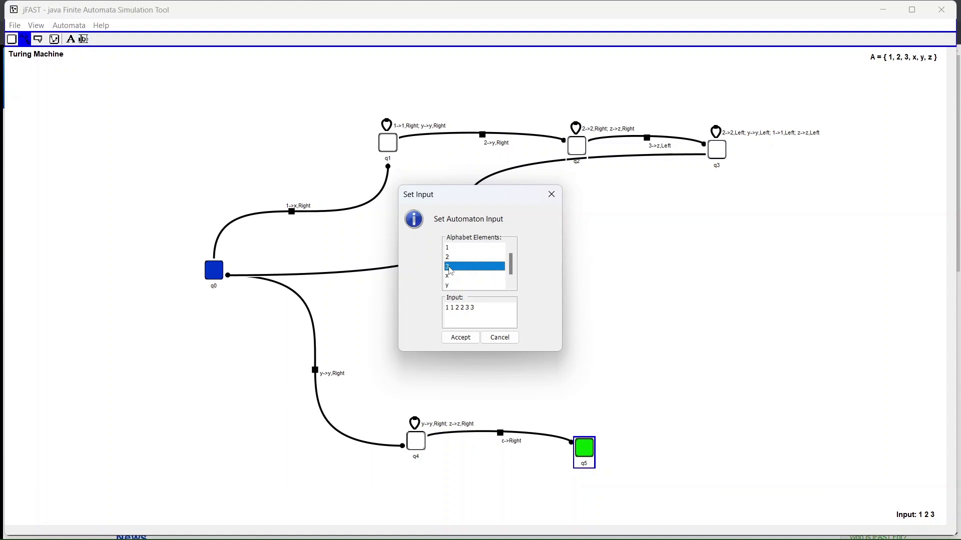
pyautogui.click(469, 338)
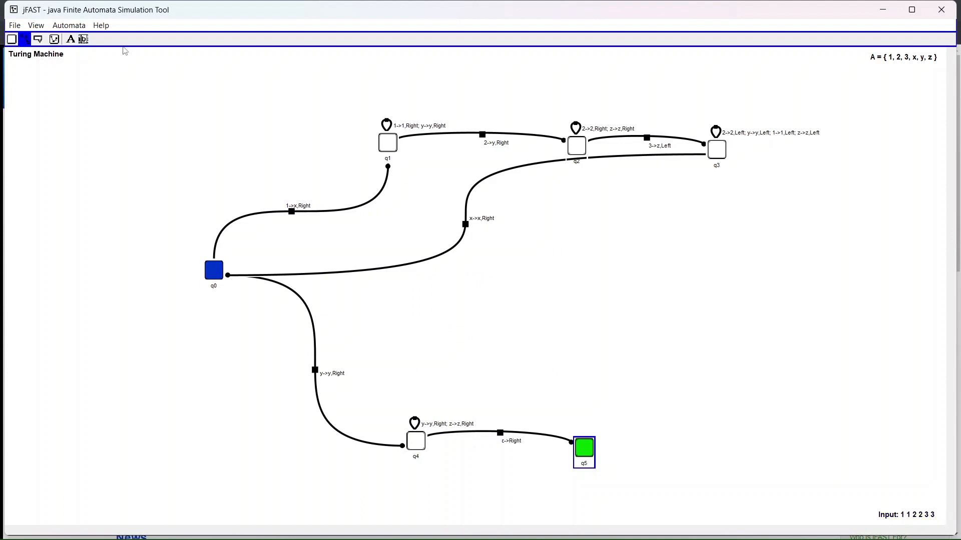
pyautogui.click(83, 39)
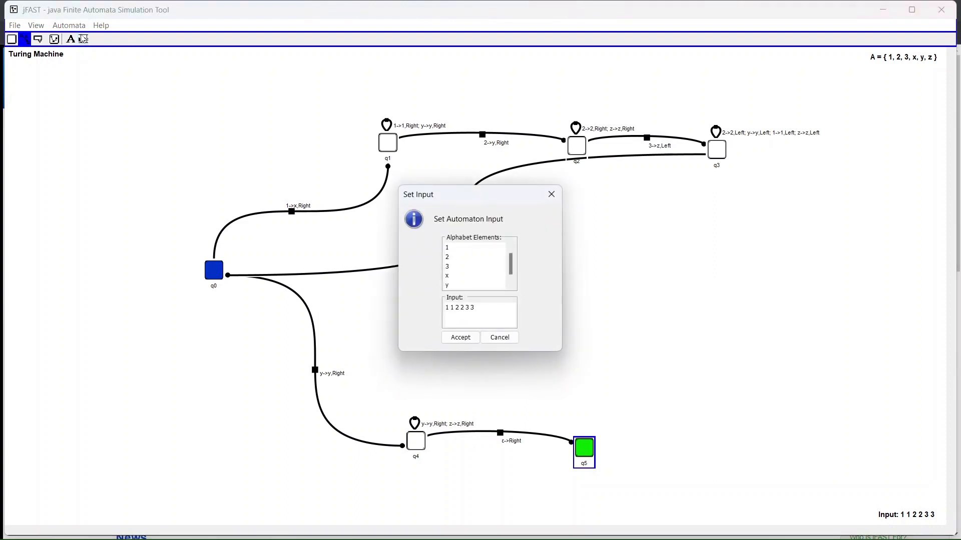
pyautogui.click(461, 337)
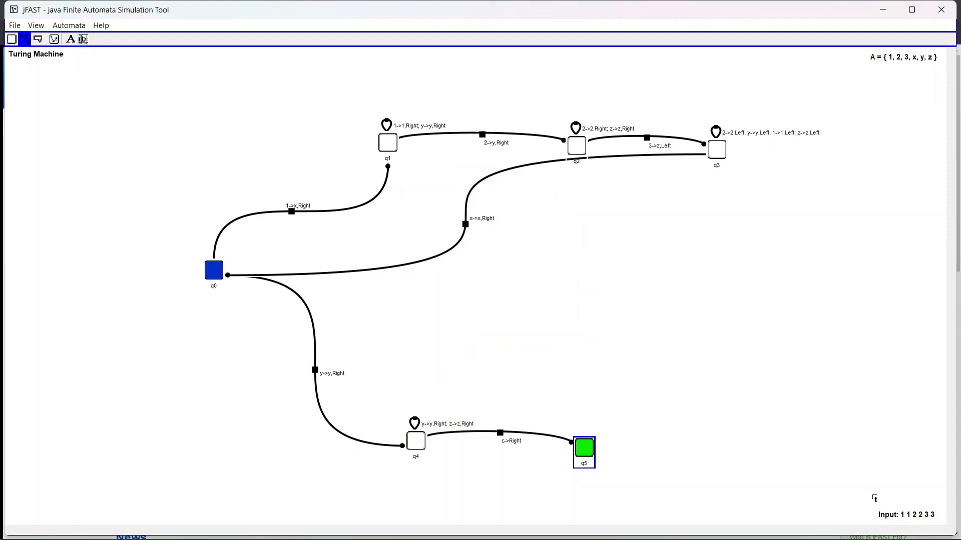
# Test the Turing machine on the input 1 1 2 2 3 3 and dismiss the test result.
pyautogui.click(67, 26)
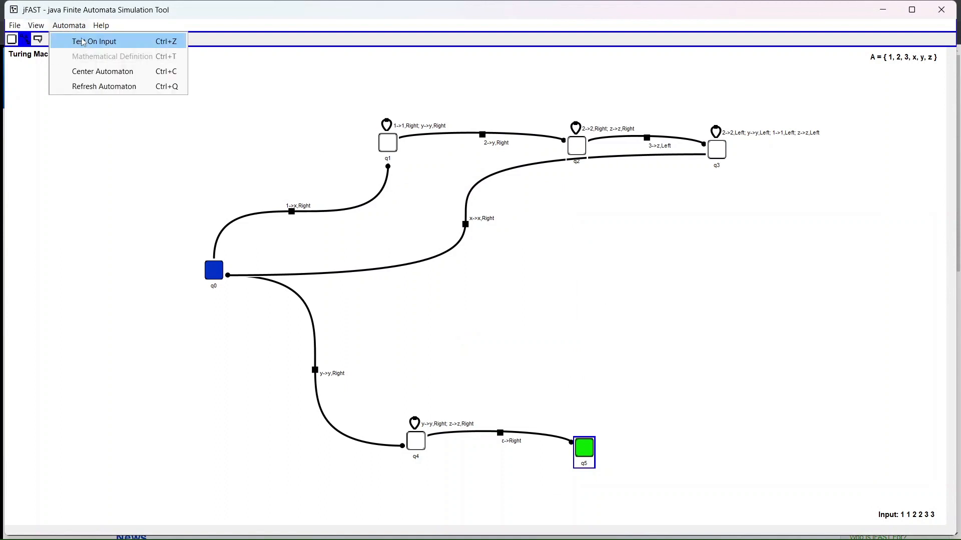
pyautogui.click(83, 39)
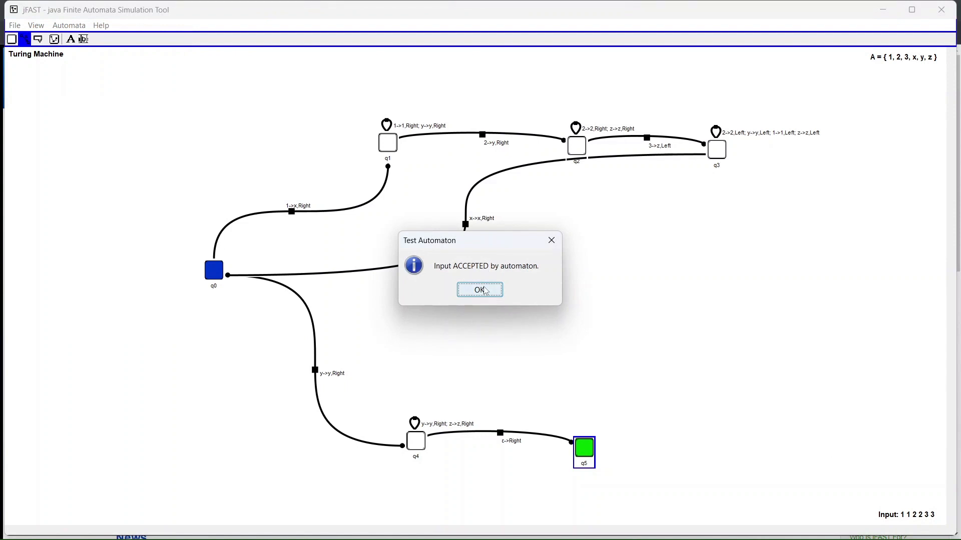
pyautogui.click(485, 290)
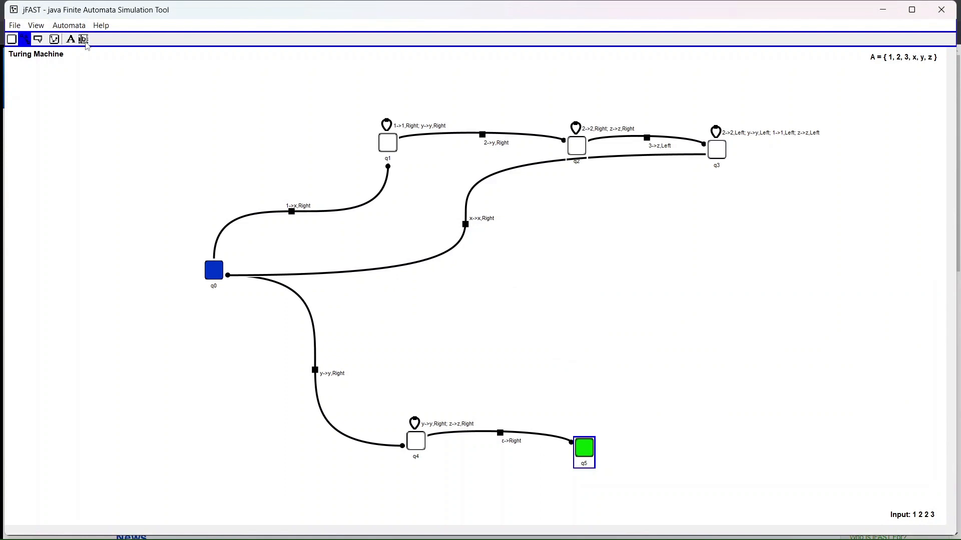
# Change the automaton's input to the sequence 2 2 3.
pyautogui.click(84, 41)
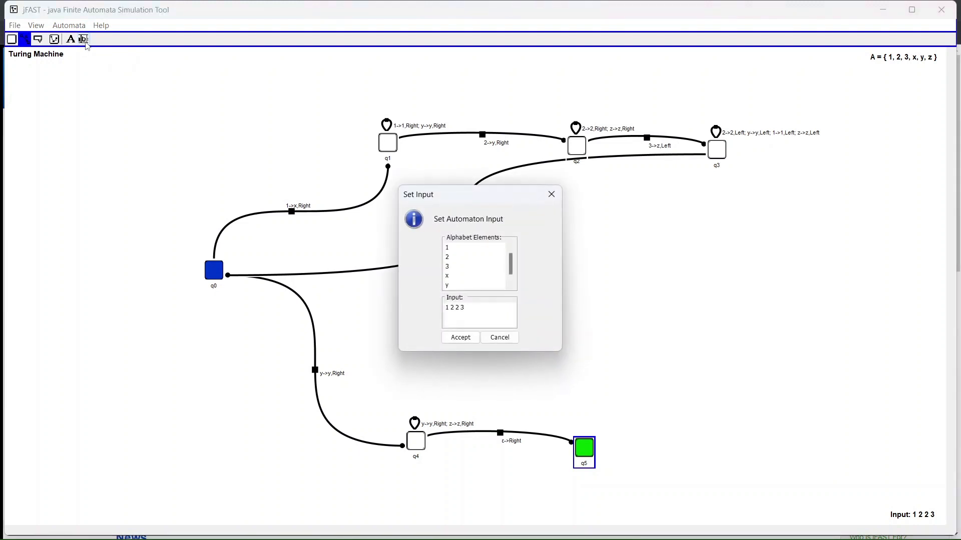
pyautogui.press('BackSpace')
pyautogui.doubleClick(447, 309)
pyautogui.click(449, 268)
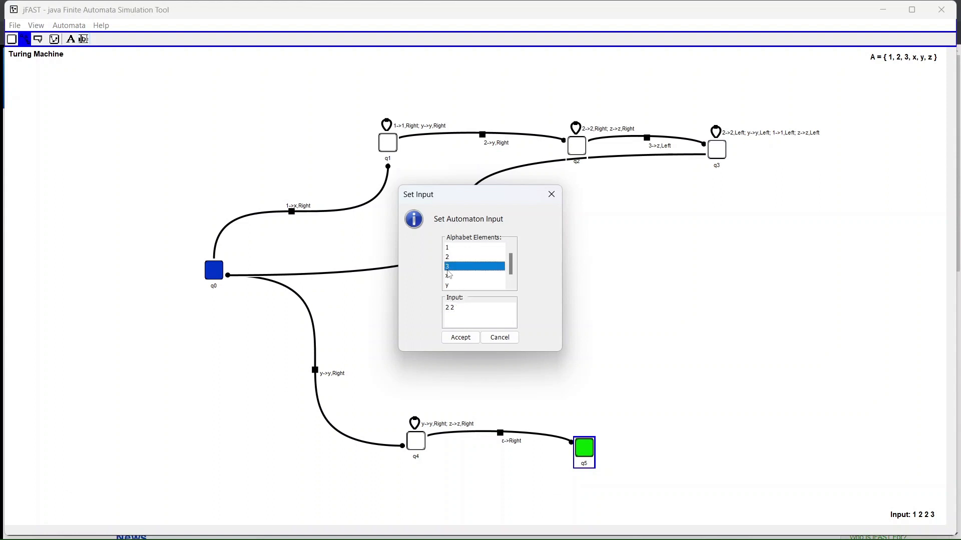
pyautogui.click(460, 338)
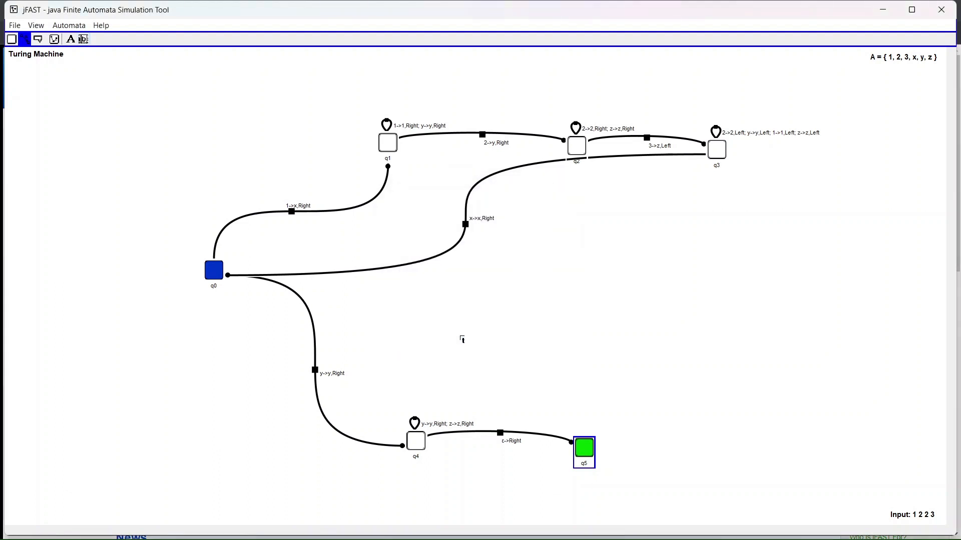
# Test the Turing machine on the input 2 2 3, repeating the test.
pyautogui.click(74, 26)
pyautogui.click(83, 43)
pyautogui.click(70, 25)
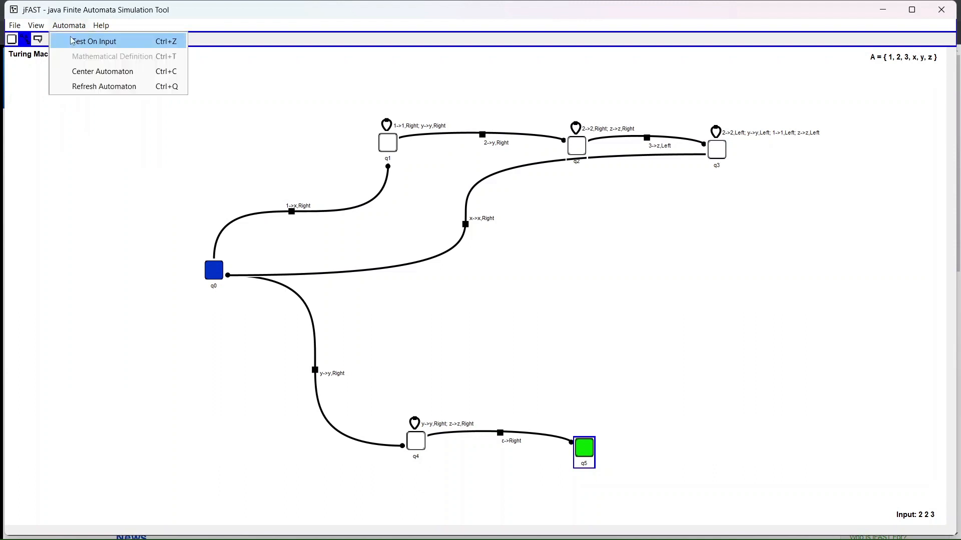
pyautogui.click(71, 41)
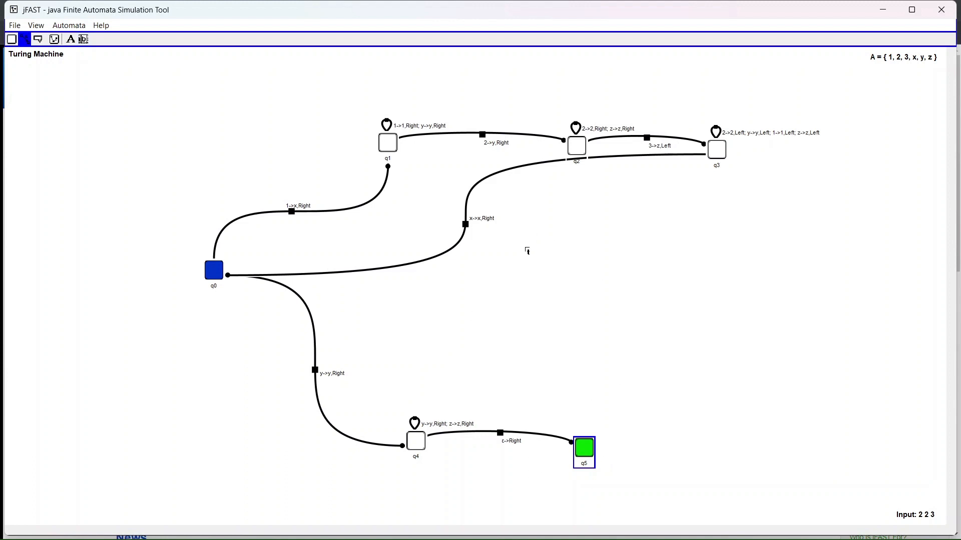
pyautogui.click(73, 26)
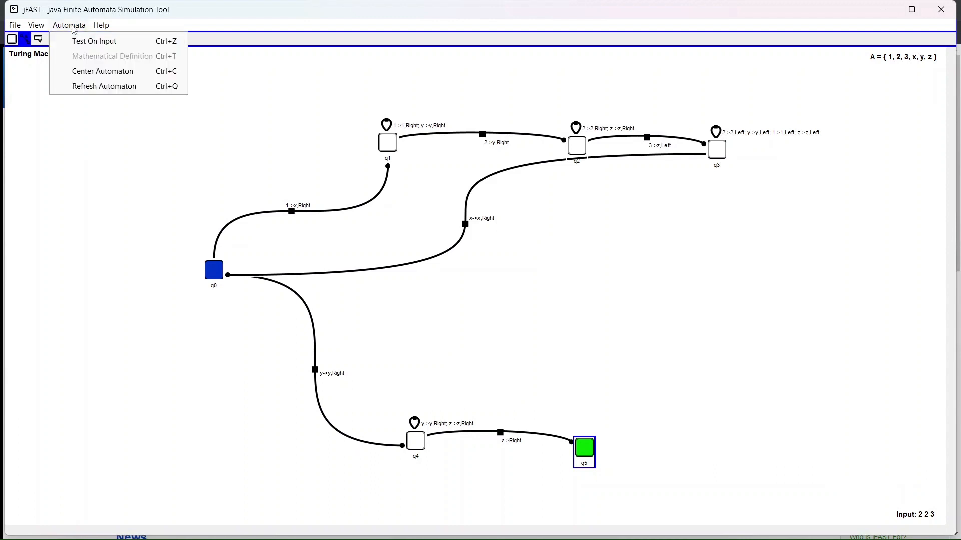
pyautogui.click(80, 39)
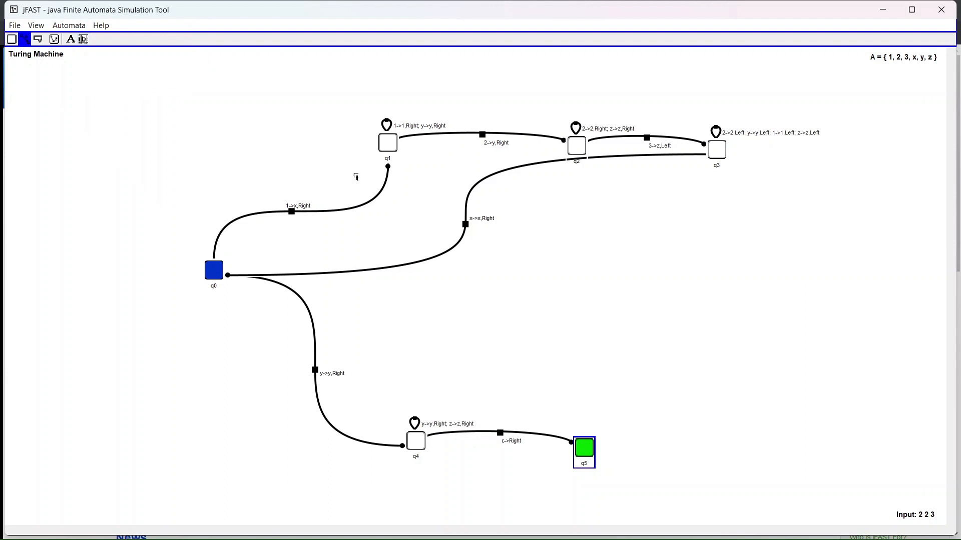
# Replace the automaton's input with the sequence 1 1 3 2 and test the Turing machine on it.
pyautogui.click(82, 42)
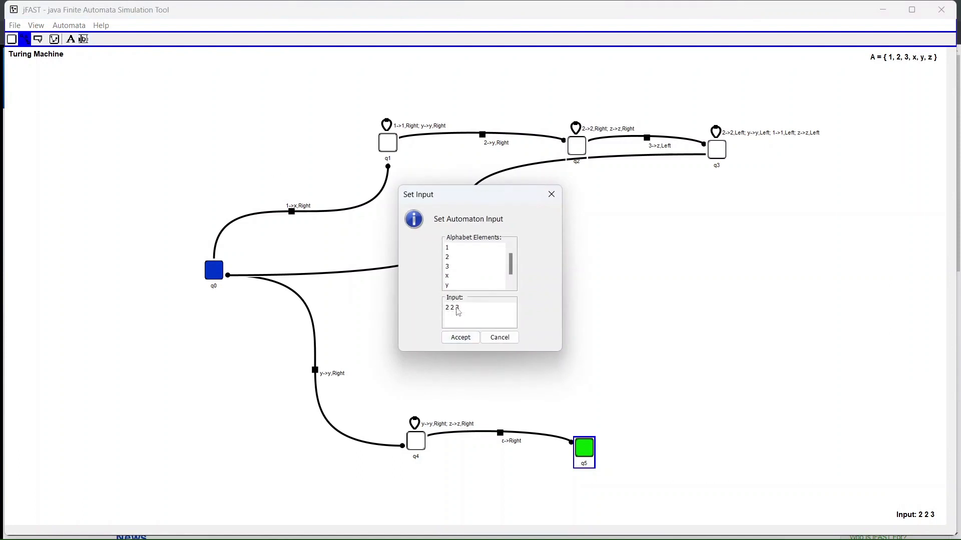
pyautogui.press('BackSpace')
pyautogui.press('BackSpace')
pyautogui.press('BackSpace')
pyautogui.press('BackSpace')
pyautogui.doubleClick(447, 249)
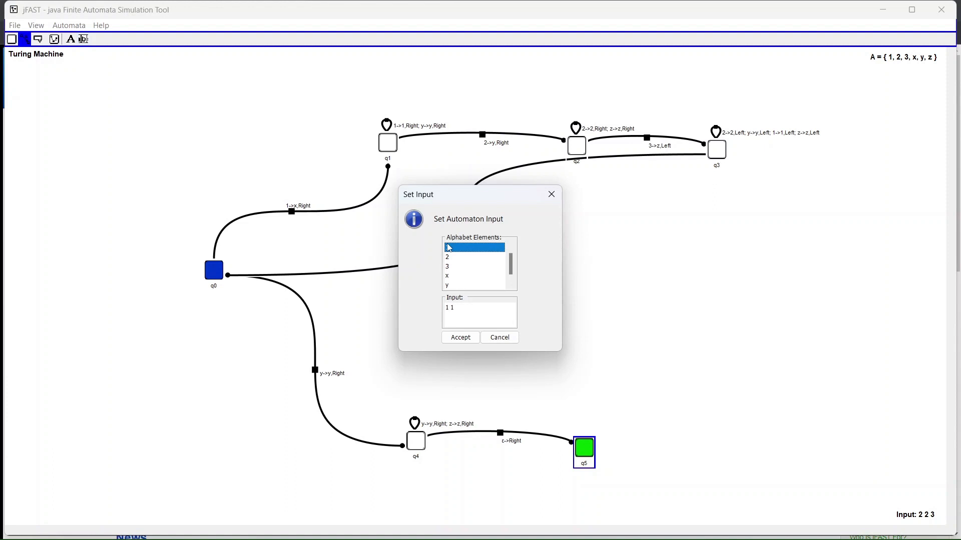
pyautogui.doubleClick(447, 265)
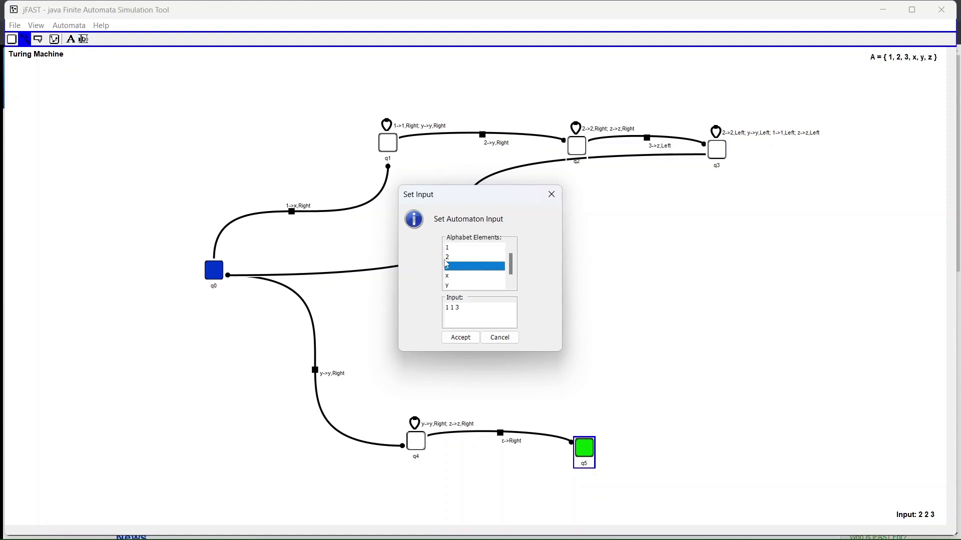
pyautogui.click(447, 258)
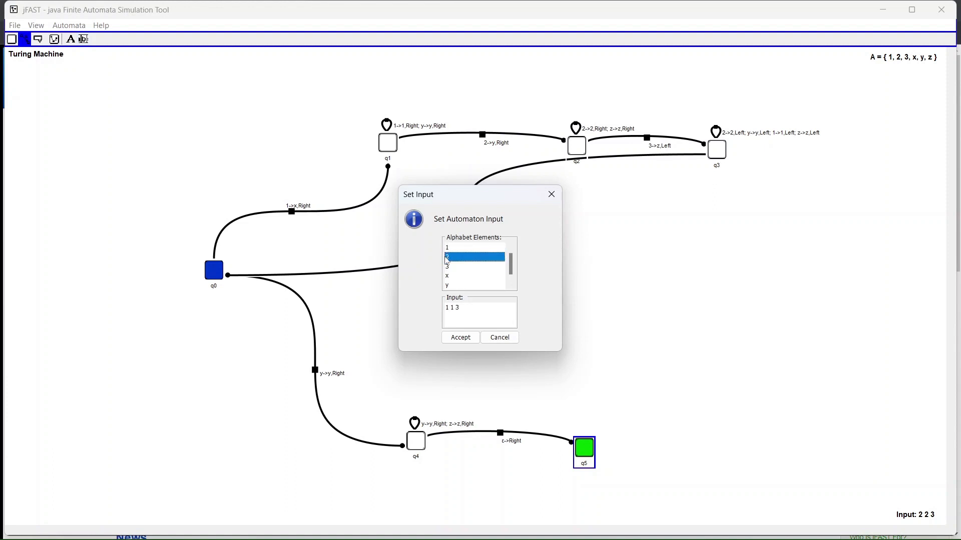
pyautogui.click(461, 337)
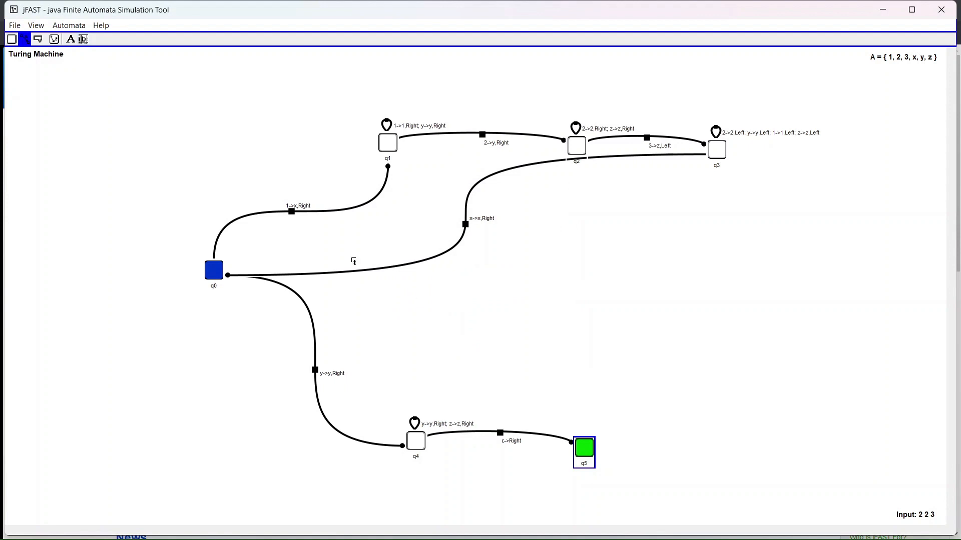
pyautogui.click(74, 26)
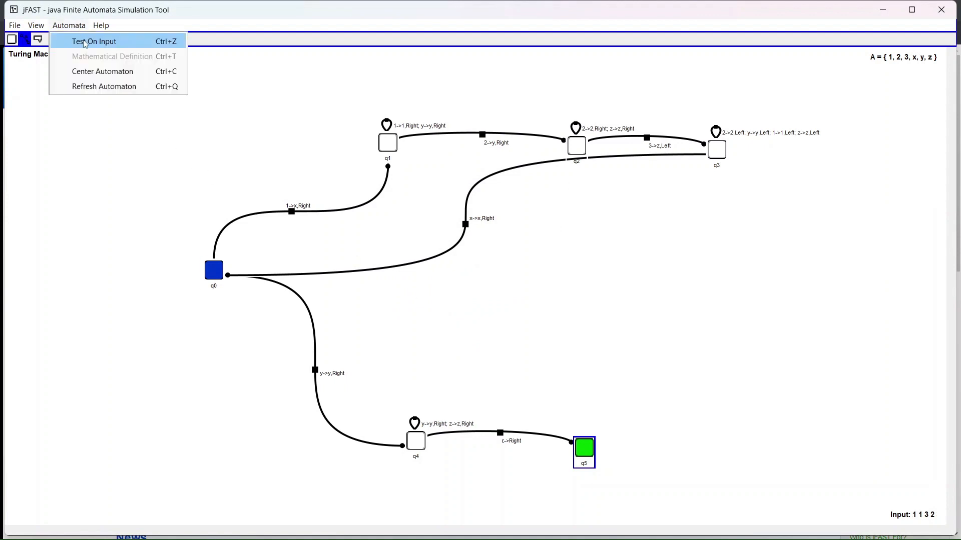
pyautogui.click(83, 41)
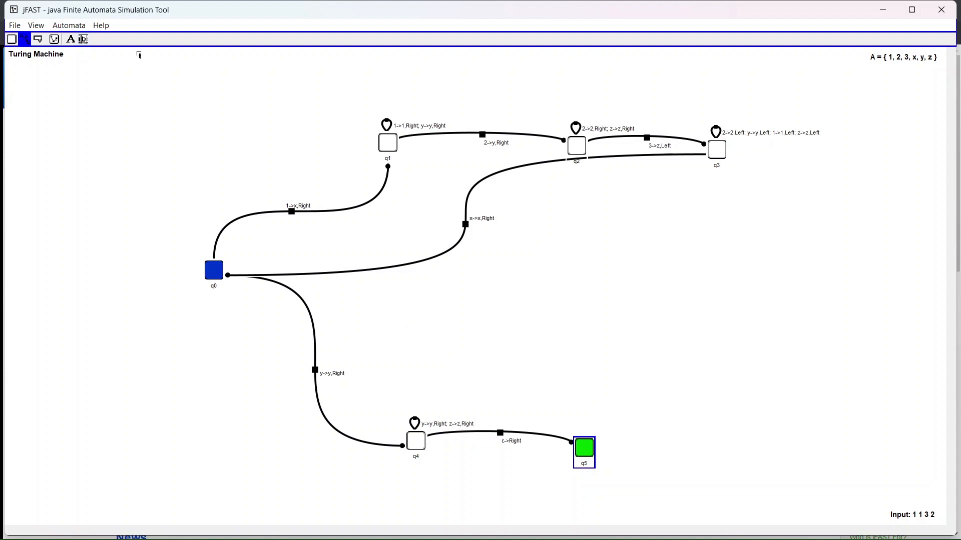
# Change the automaton's input back to the sequence 1 2 3 using the alphabet elements.
pyautogui.click(83, 39)
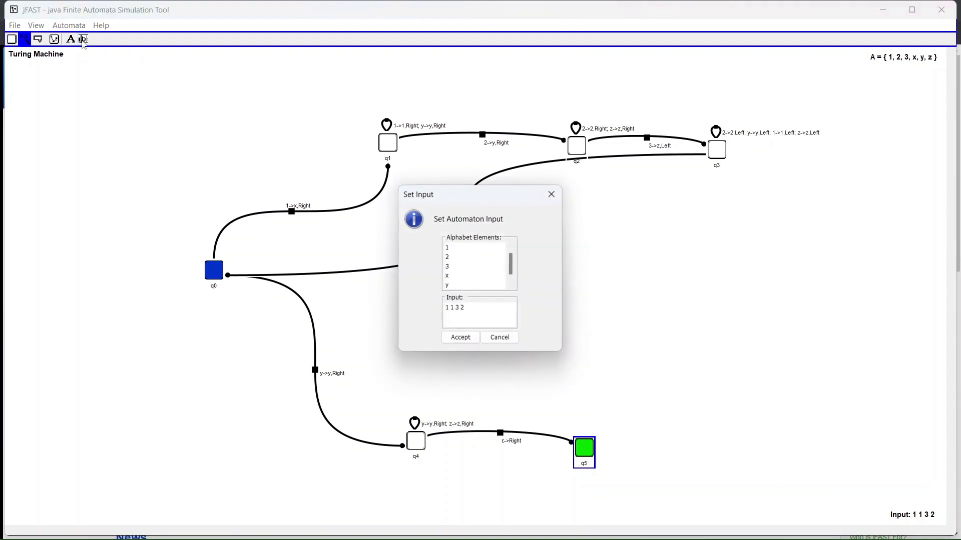
pyautogui.press('BackSpace')
pyautogui.doubleClick(456, 308)
pyautogui.doubleClick(451, 307)
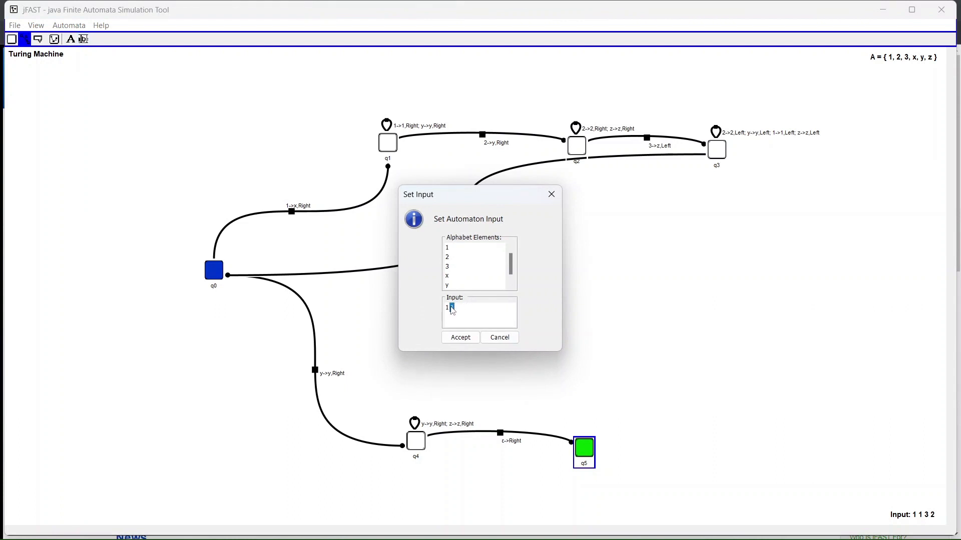
pyautogui.doubleClick(448, 257)
pyautogui.doubleClick(448, 266)
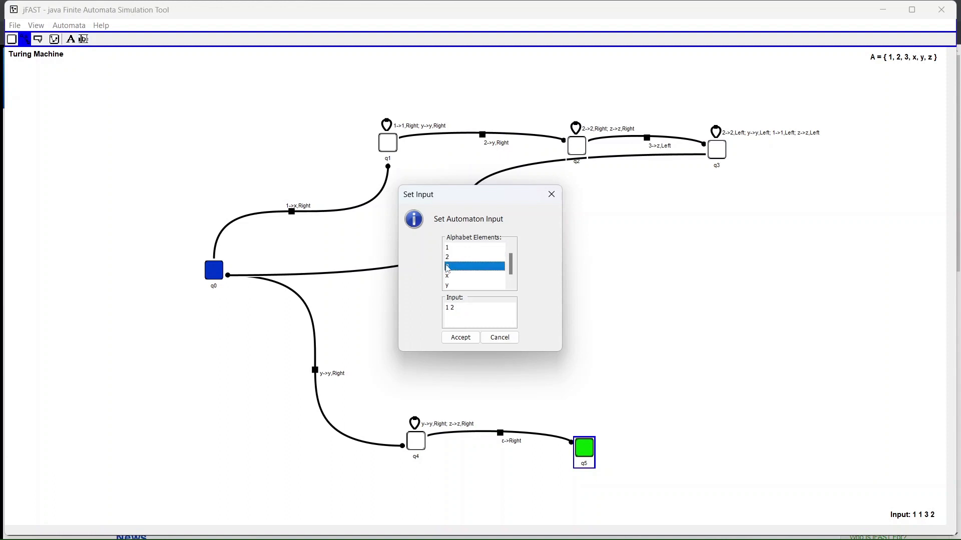
pyautogui.click(460, 338)
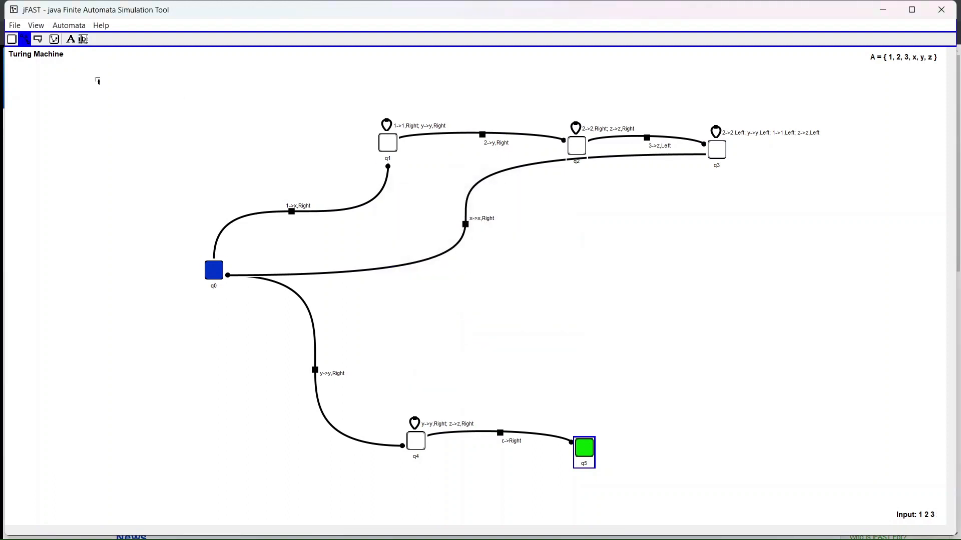
# Run the Turing machine in the simulation view and start the simulation on the tape 1 2 3.
pyautogui.click(15, 26)
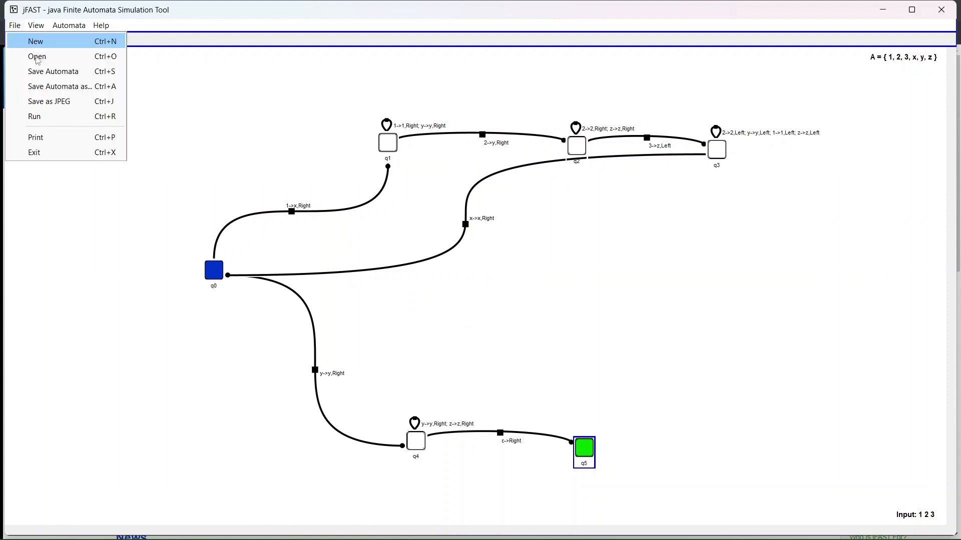
pyautogui.click(45, 117)
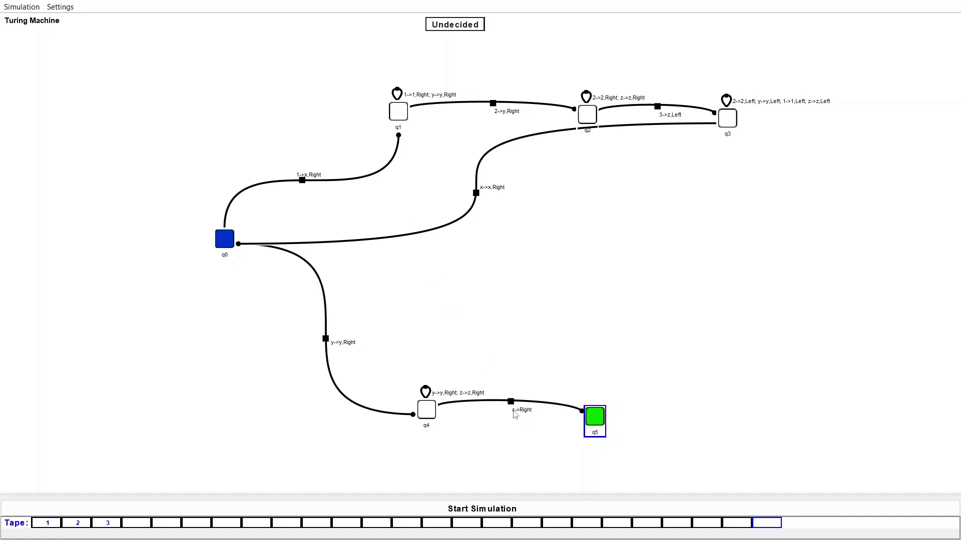
pyautogui.click(463, 510)
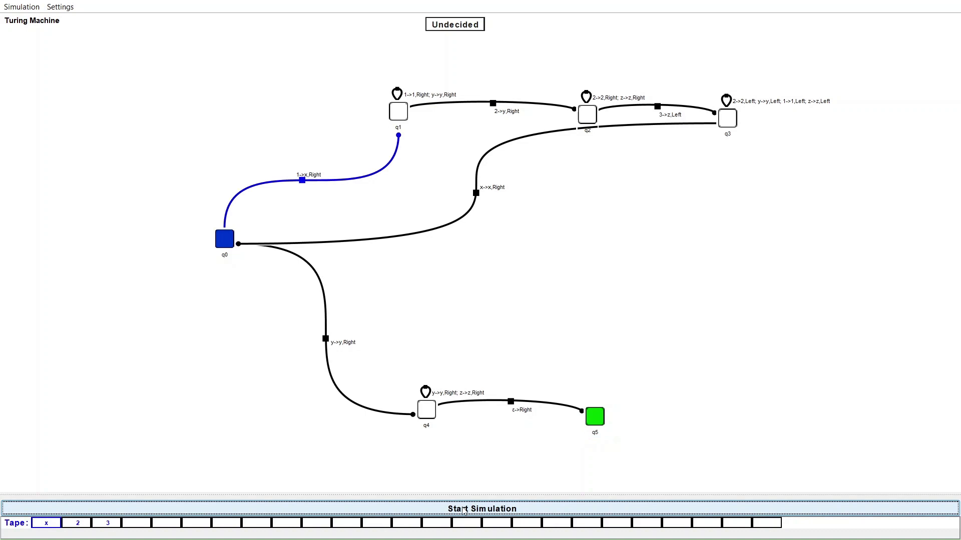